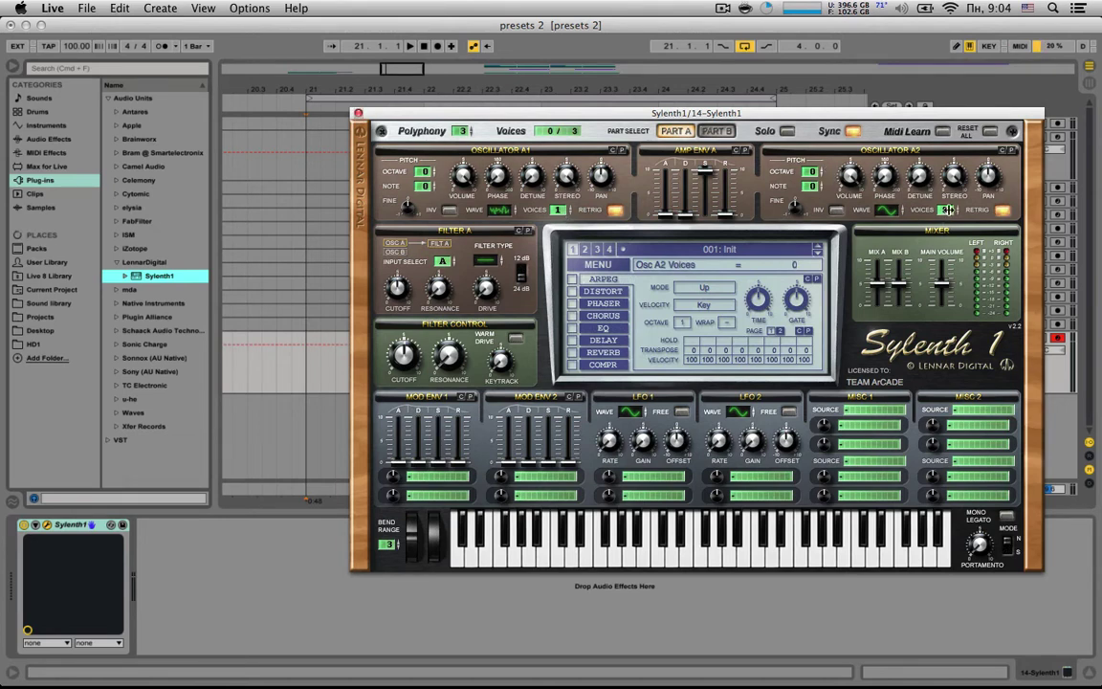
Set oscillator A2 to the Noise wave and pan the two oscillators apart, with A2's pan at 10.00
{"action": "left_click", "coordinate": [890, 211]}
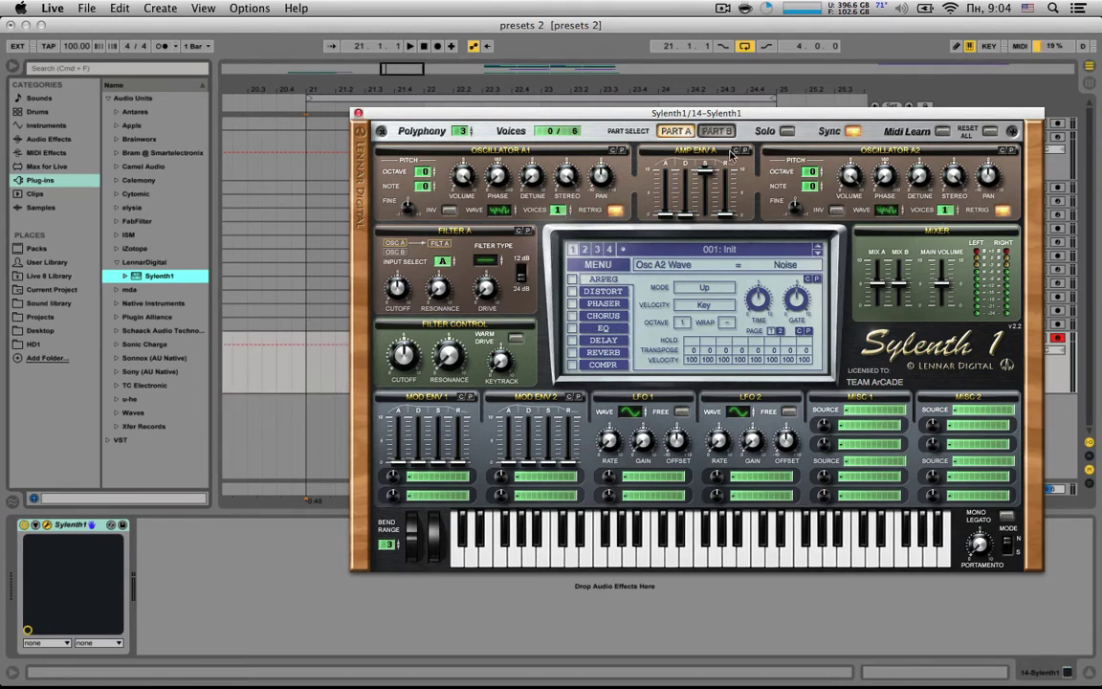
{"action": "left_click_drag", "start_coordinate": [602, 178], "coordinate": [616, 247]}
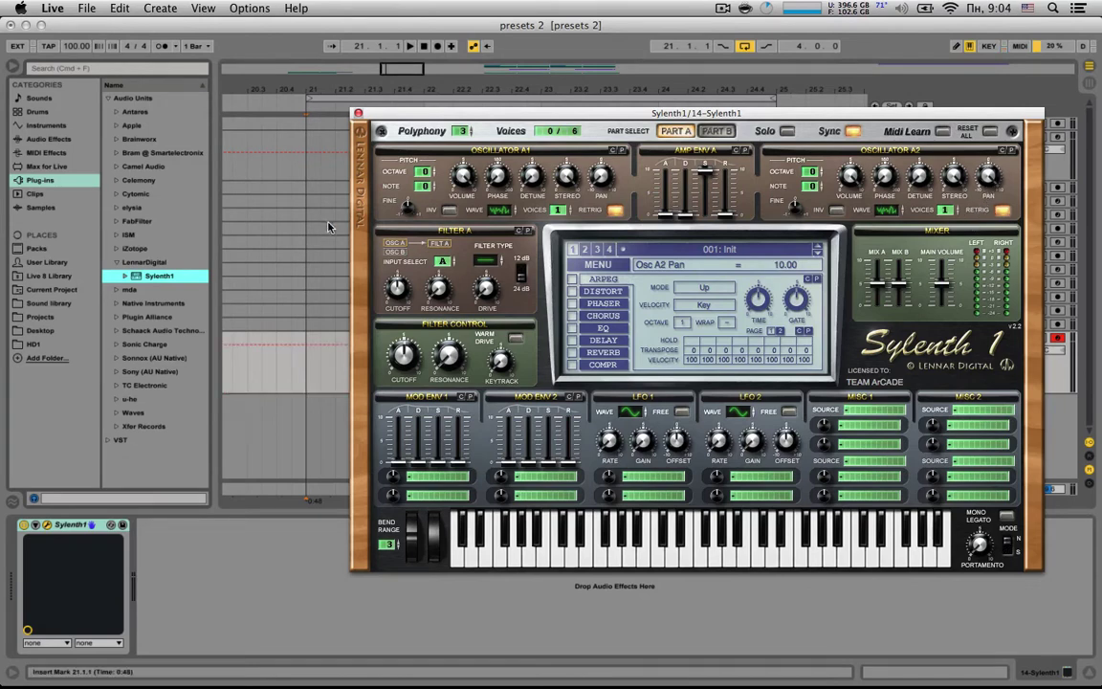
Lower amp envelope A's sustain to the minimum, set its decay to 6.90, and close the synth window
{"action": "left_click_drag", "start_coordinate": [708, 173], "coordinate": [709, 304]}
{"action": "left_click_drag", "start_coordinate": [687, 216], "coordinate": [692, 130]}
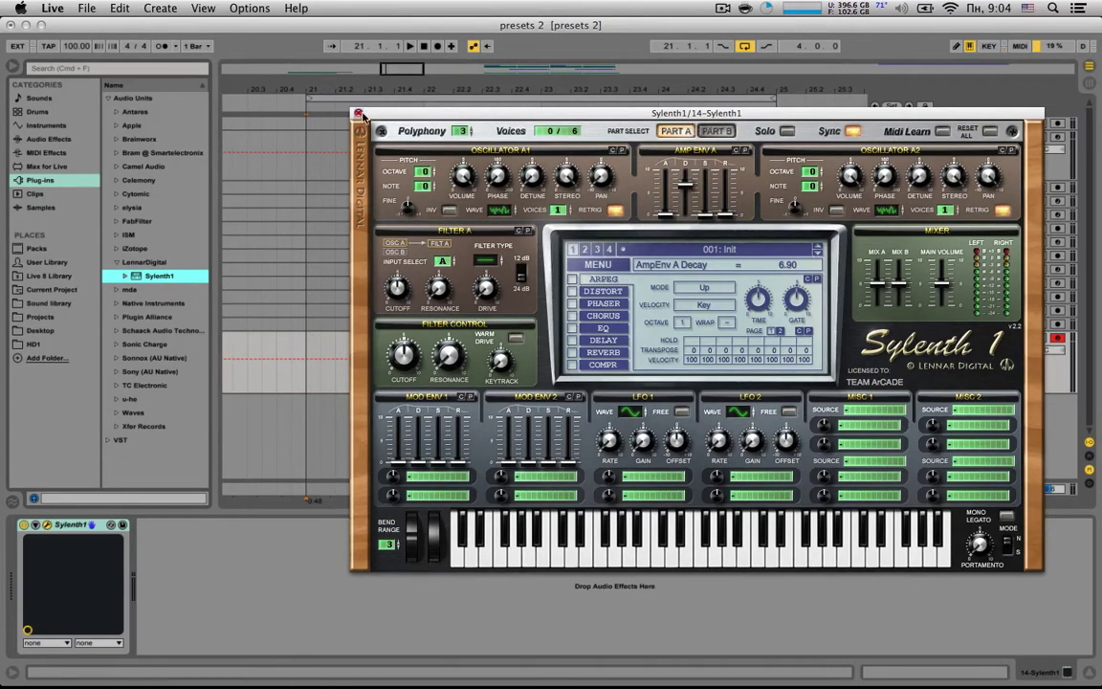
{"action": "left_click", "coordinate": [358, 114]}
Insert an empty MIDI clip on the 14 Sylenth1 track spanning bars 21.1.1 to 25.1.1
{"action": "left_click_drag", "start_coordinate": [307, 344], "coordinate": [788, 353]}
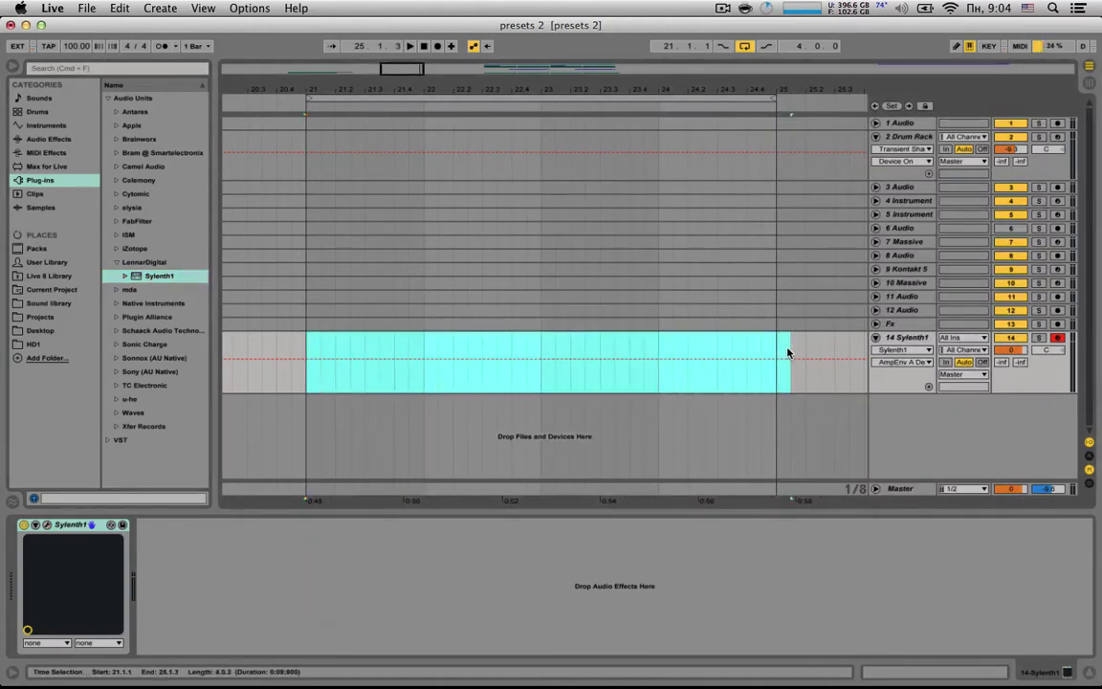
{"action": "right_click", "coordinate": [773, 351]}
{"action": "left_click", "coordinate": [761, 419]}
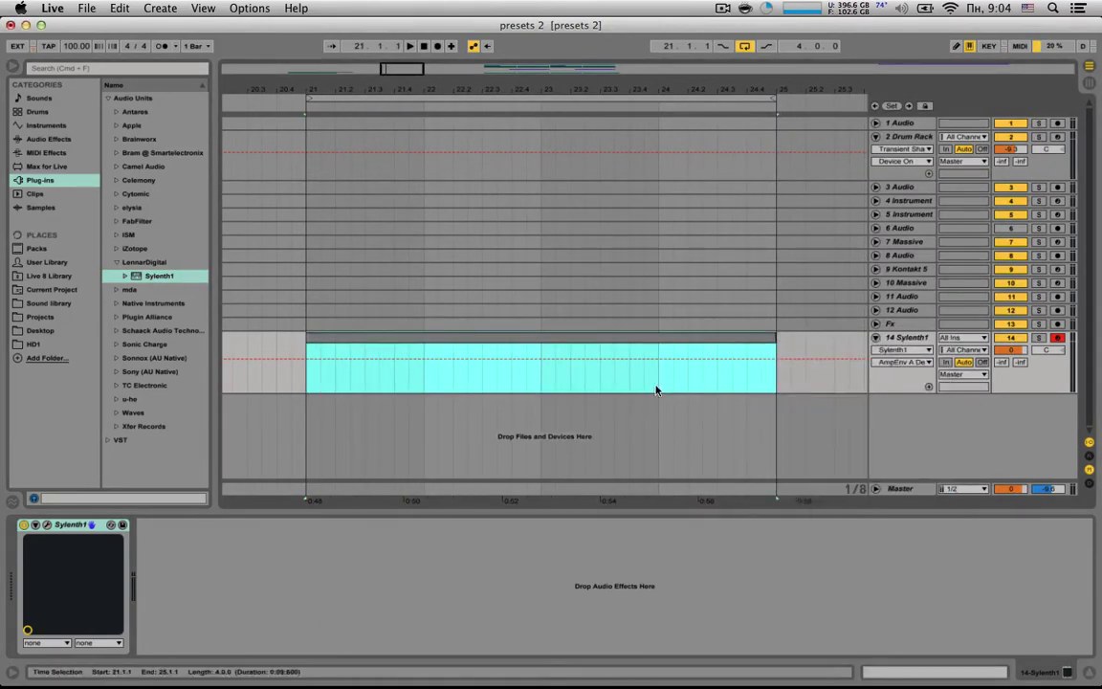
Open the new clip's notes, set the fixed grid to 1/4, and draw a C3 note across all four bars
{"action": "double_click", "coordinate": [609, 349]}
{"action": "right_click", "coordinate": [598, 564]}
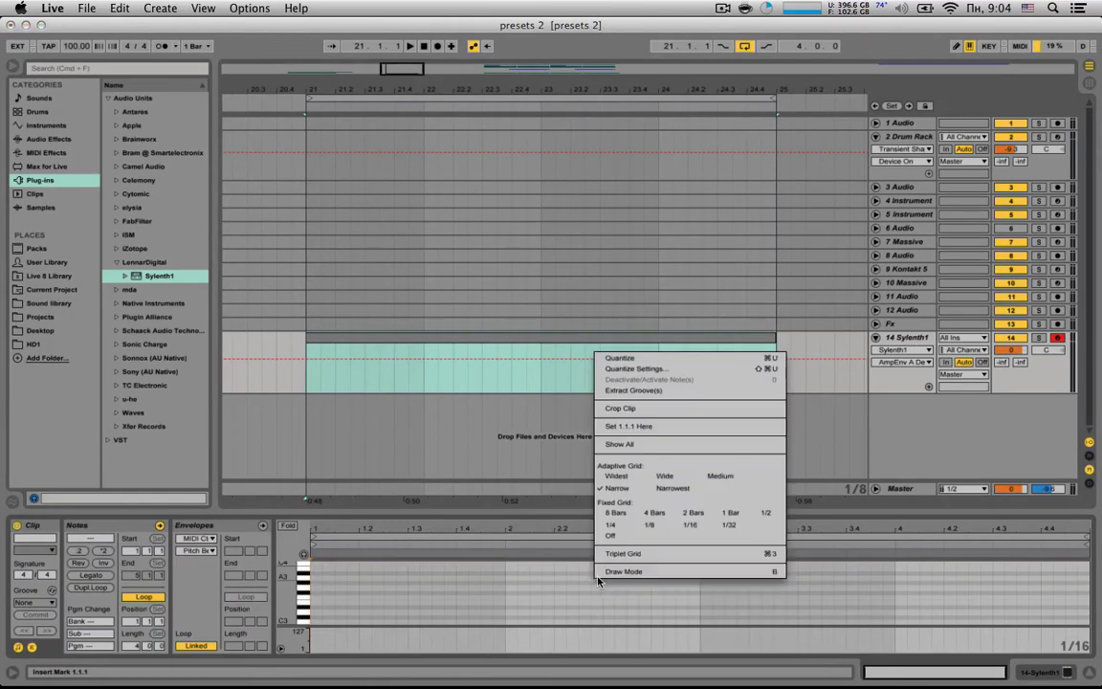
{"action": "left_click", "coordinate": [621, 522]}
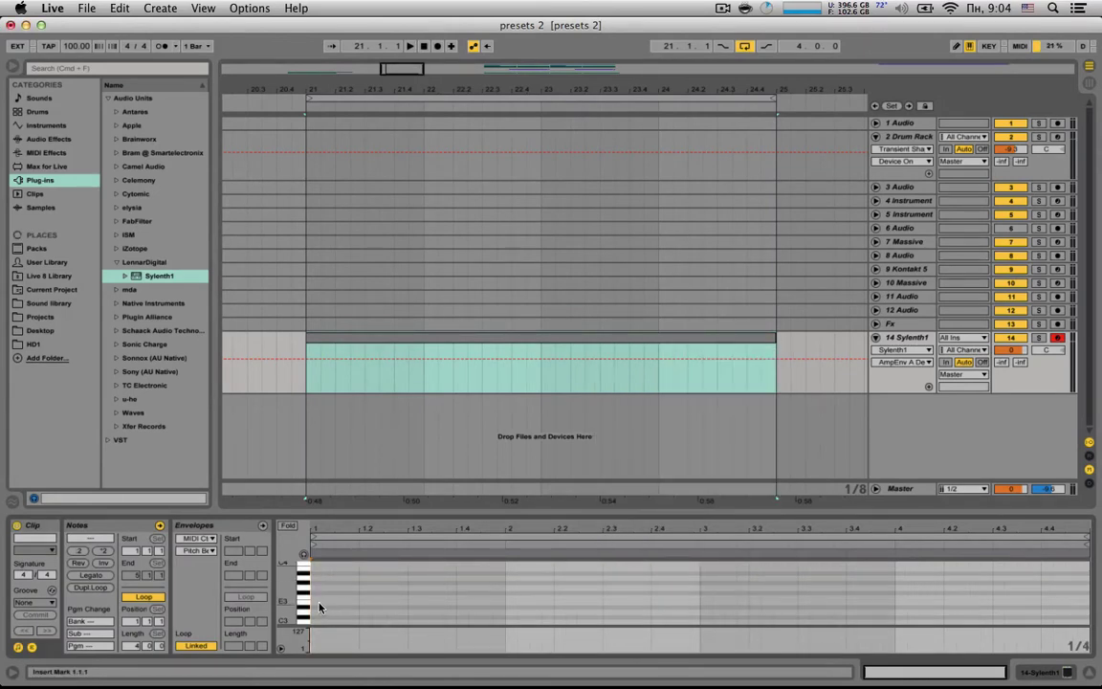
{"action": "scroll", "coordinate": [326, 595], "scroll_direction": "down", "scroll_amount": 2}
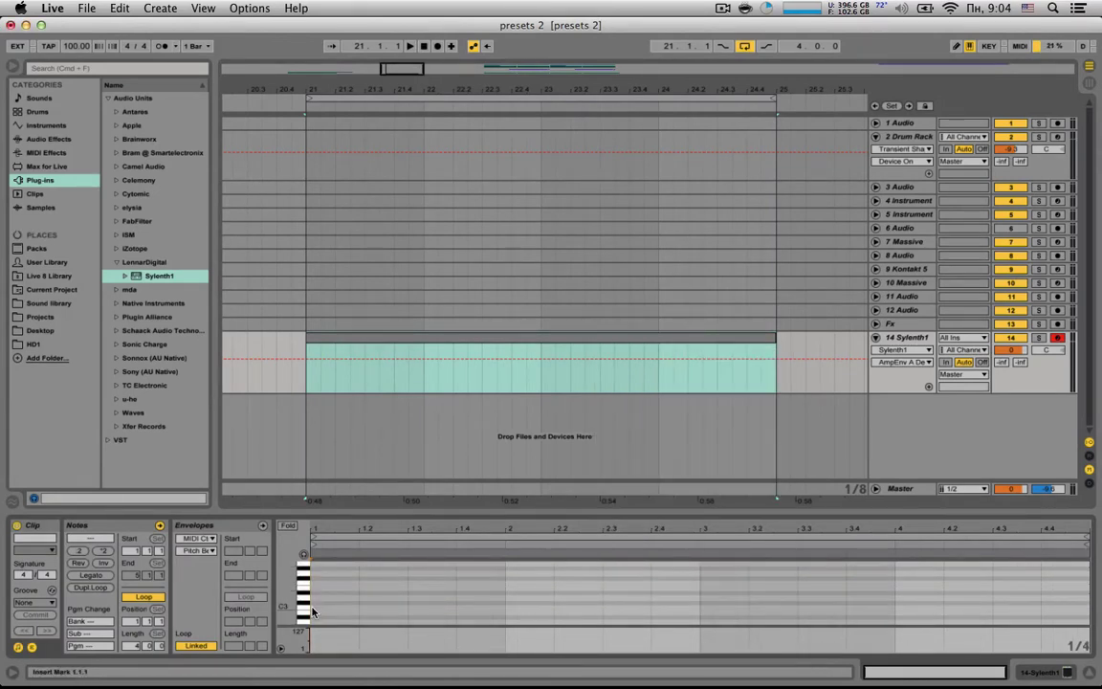
{"action": "double_click", "coordinate": [315, 611]}
{"action": "left_click_drag", "start_coordinate": [360, 609], "coordinate": [1071, 608]}
Play the clip, lower the Sylenth1 track volume to -7.4, and stop playback
{"action": "left_click", "coordinate": [409, 45]}
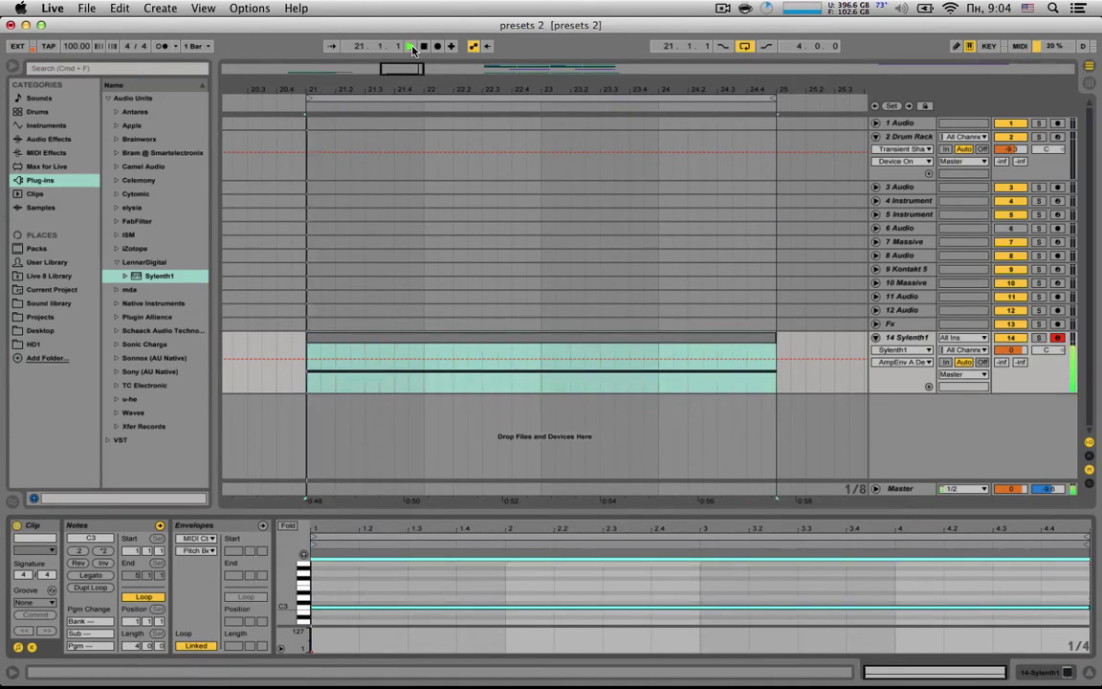
{"action": "left_click_drag", "start_coordinate": [1012, 350], "coordinate": [1013, 373]}
{"action": "left_click", "coordinate": [411, 46]}
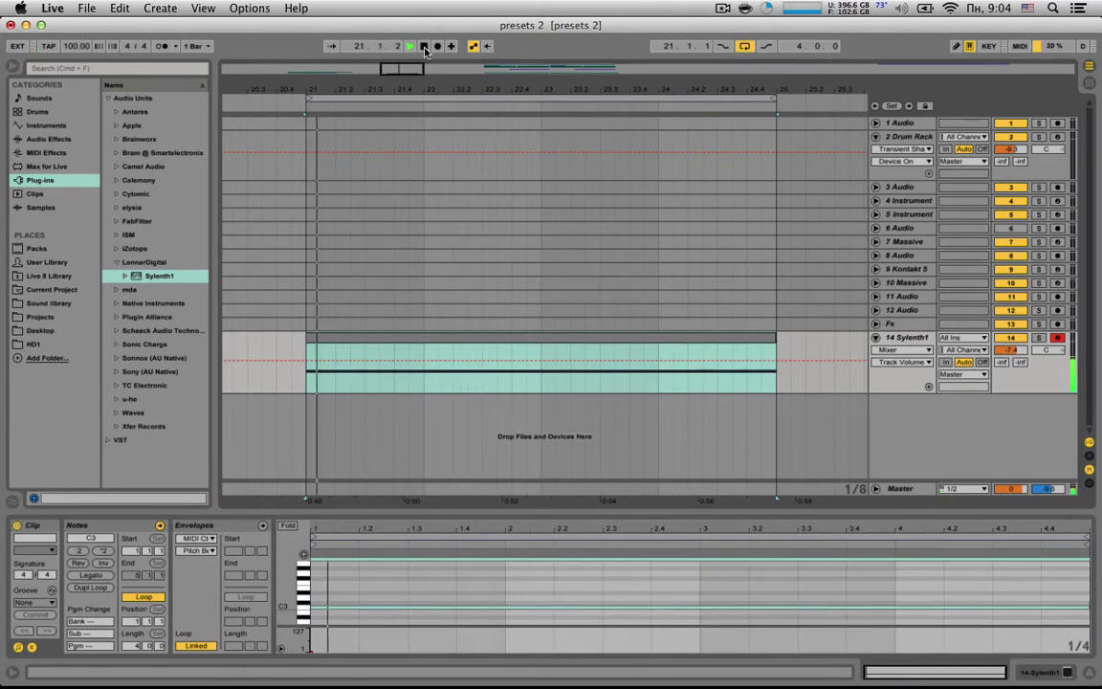
{"action": "left_click", "coordinate": [424, 46]}
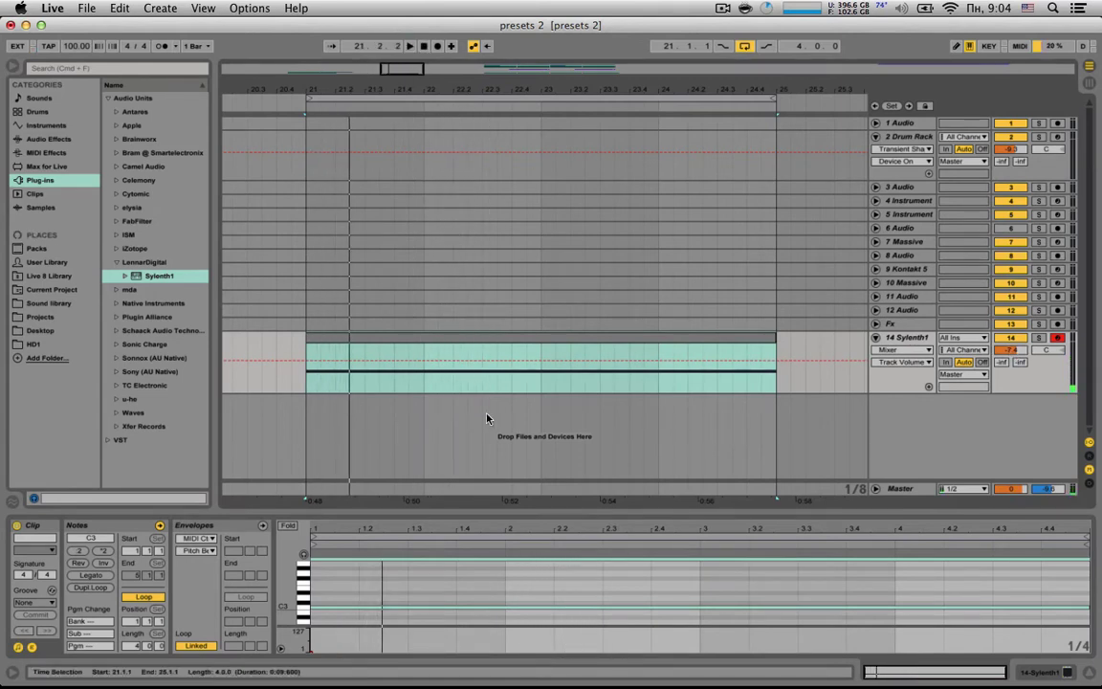
Start playback and reopen the Sylenth1 window from the track's device
{"action": "double_click", "coordinate": [907, 343]}
{"action": "left_click", "coordinate": [411, 48]}
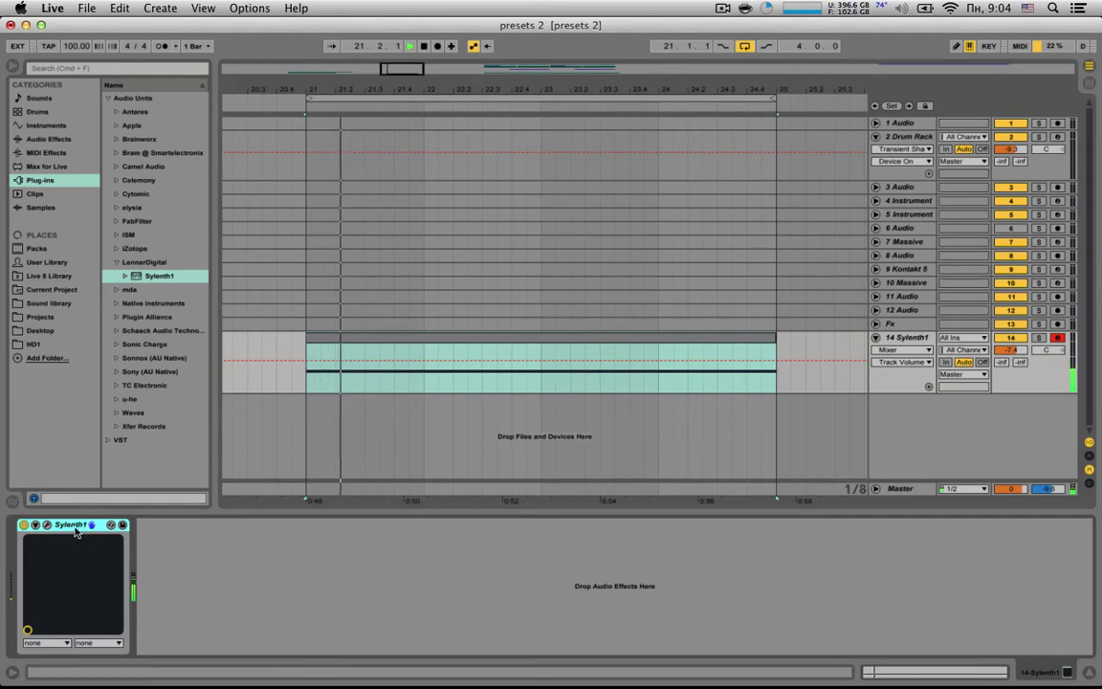
{"action": "left_click", "coordinate": [47, 524]}
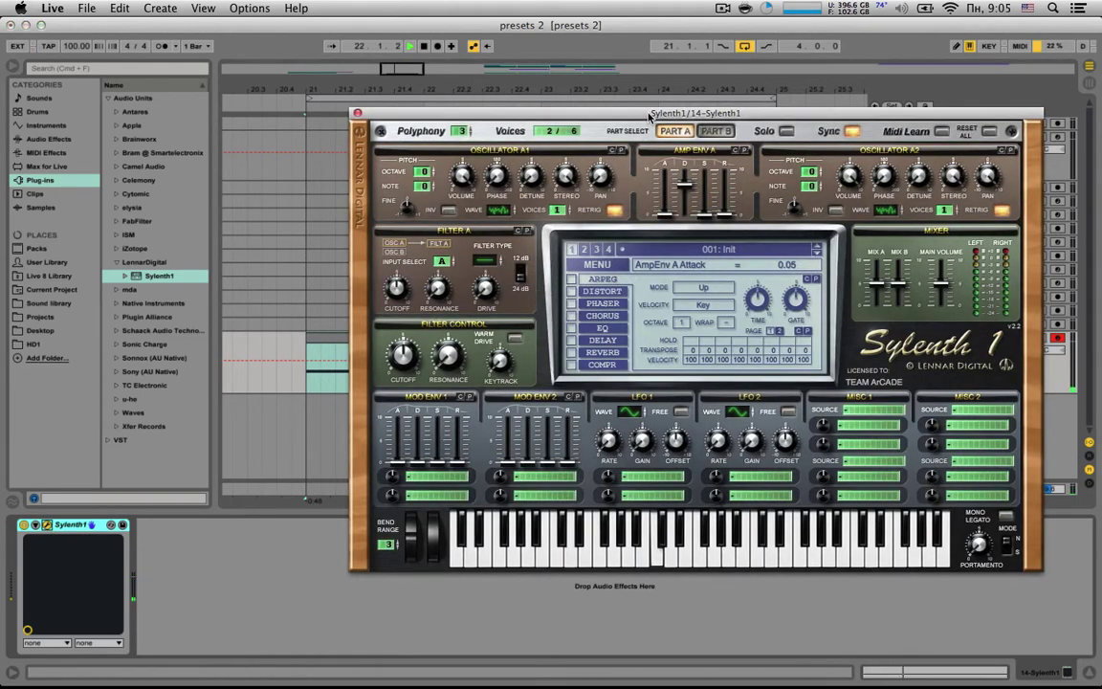
Set filter A to the bandpass type with its cutoff at 104.84 Hz
{"action": "left_click_drag", "start_coordinate": [660, 112], "coordinate": [638, 81]}
{"action": "left_click", "coordinate": [476, 228]}
{"action": "left_click", "coordinate": [480, 222]}
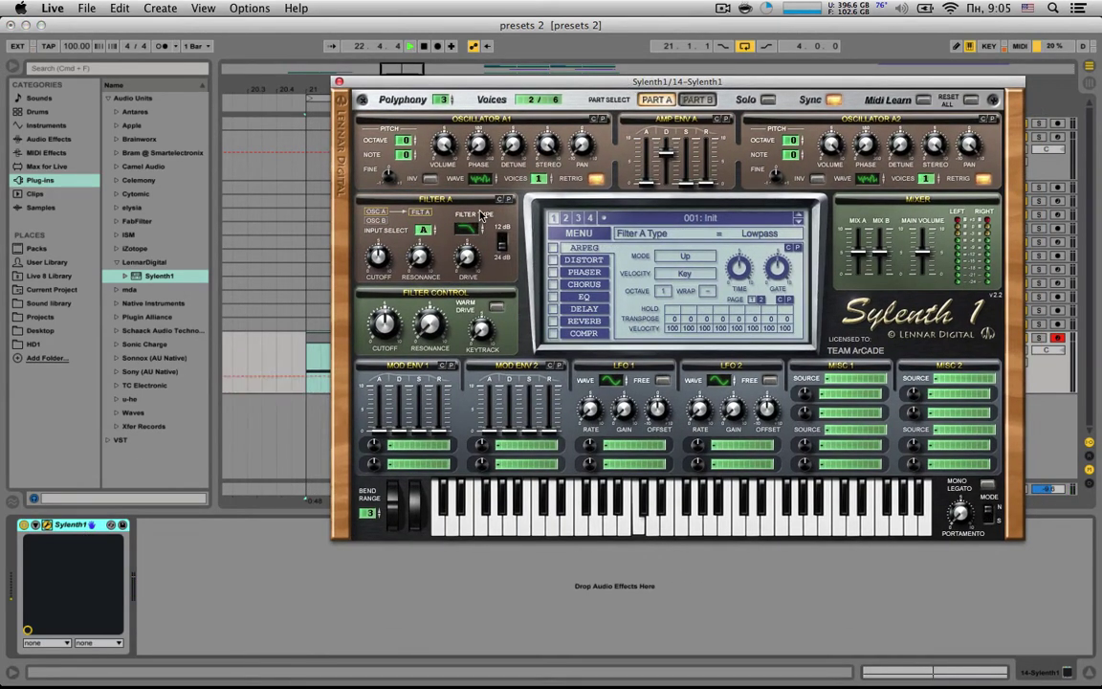
{"action": "left_click", "coordinate": [381, 272]}
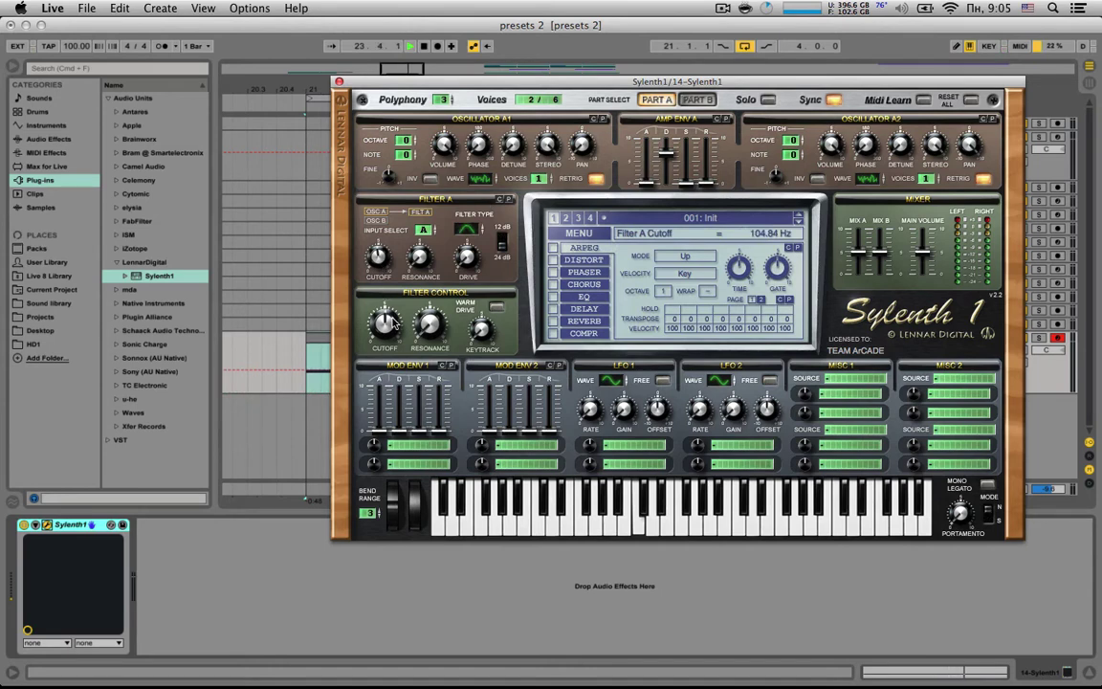
Route modulation envelope 1 to Cutoff AB and set its decay to about 5.52
{"action": "left_click", "coordinate": [406, 464]}
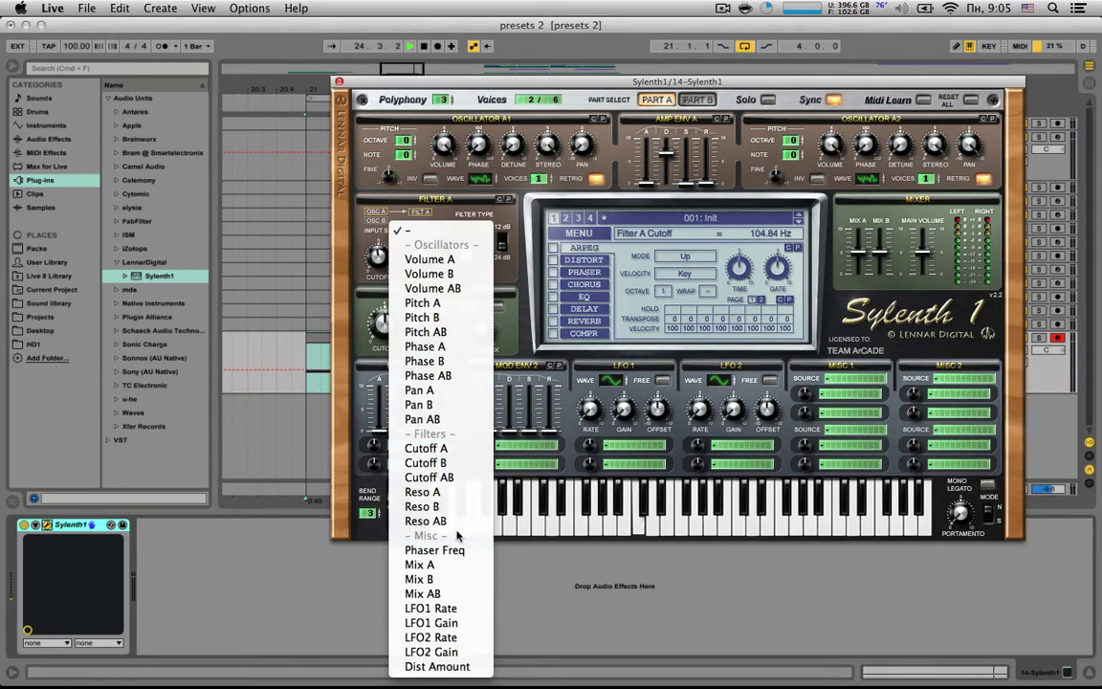
{"action": "left_click", "coordinate": [457, 480]}
{"action": "left_click_drag", "start_coordinate": [400, 431], "coordinate": [419, 361]}
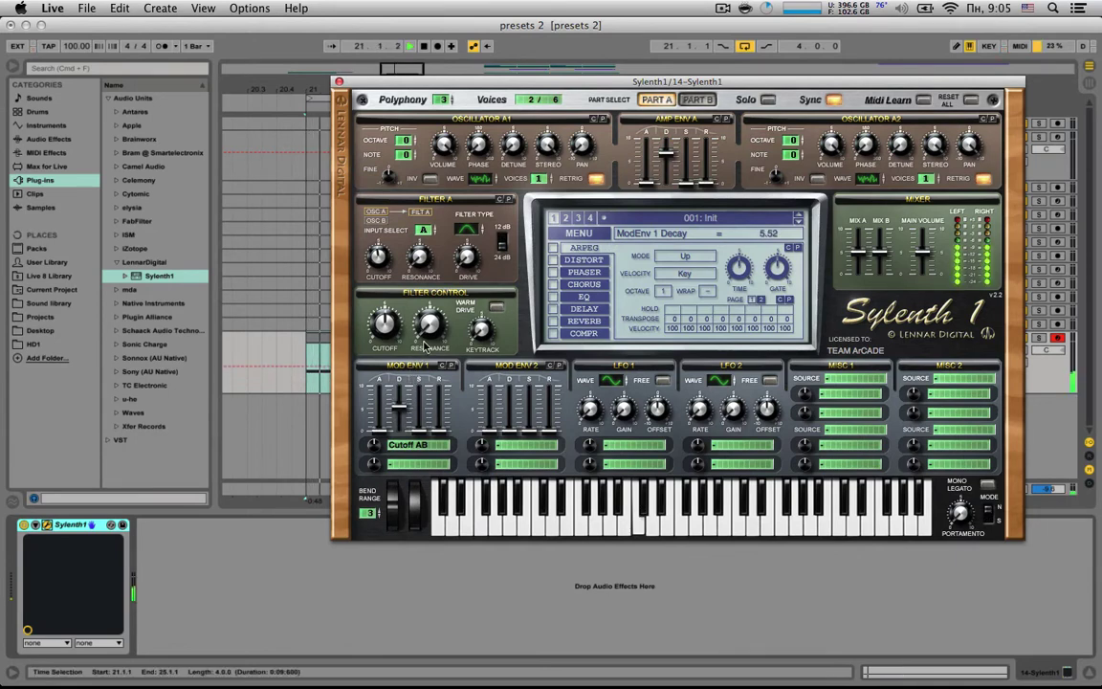
Raise modulation envelope 1's Cutoff AB amount and set its attack to 0.00 and sustain to 0.86, replaying the note to check
{"action": "key", "text": "space"}
{"action": "left_click_drag", "start_coordinate": [399, 403], "coordinate": [383, 460]}
{"action": "key", "text": "space"}
{"action": "key", "text": "space"}
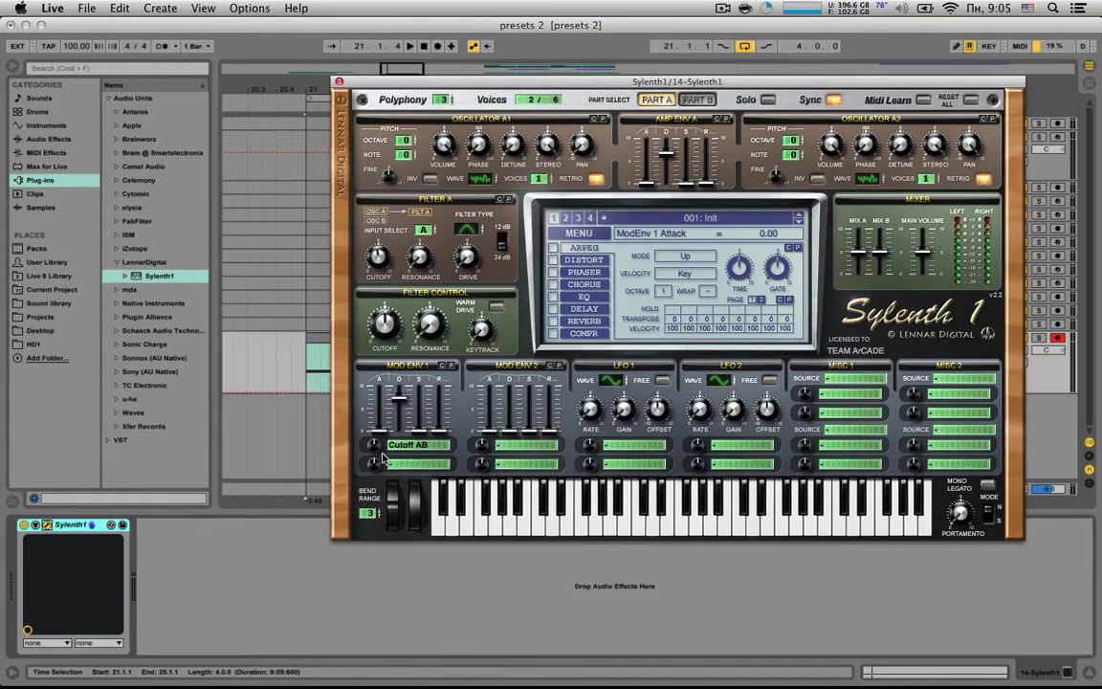
{"action": "left_click_drag", "start_coordinate": [388, 417], "coordinate": [419, 435]}
{"action": "key", "text": "space"}
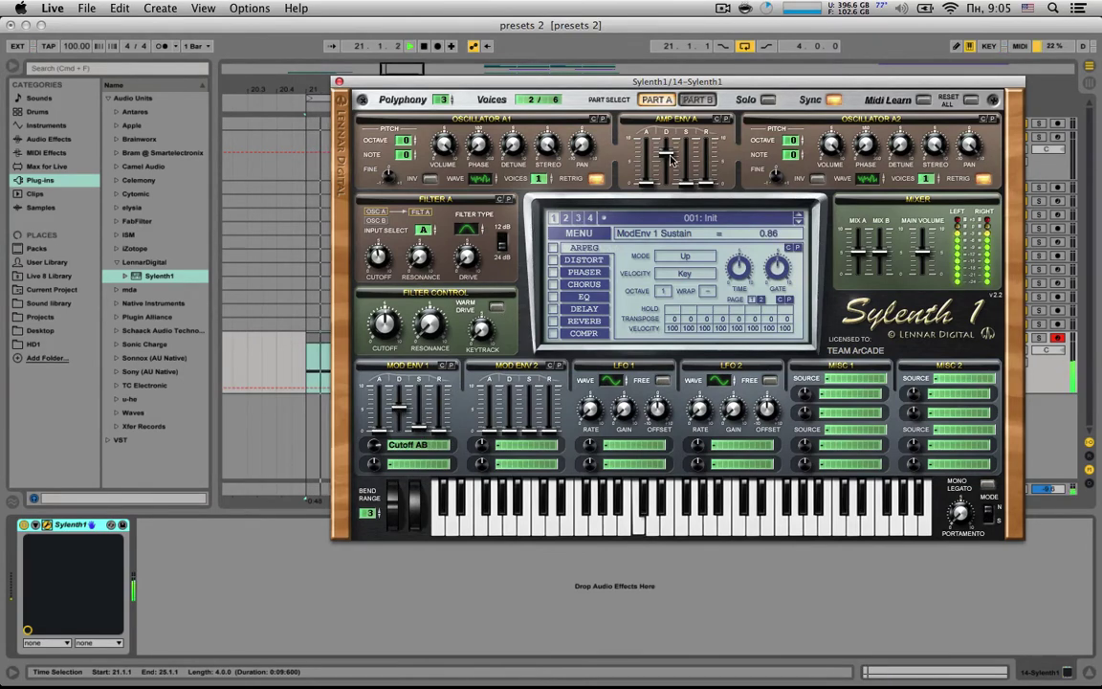
Set amp envelope A's decay to 6.84 and filter A's cutoff to 146.16 Hz
{"action": "left_click_drag", "start_coordinate": [668, 151], "coordinate": [674, 157]}
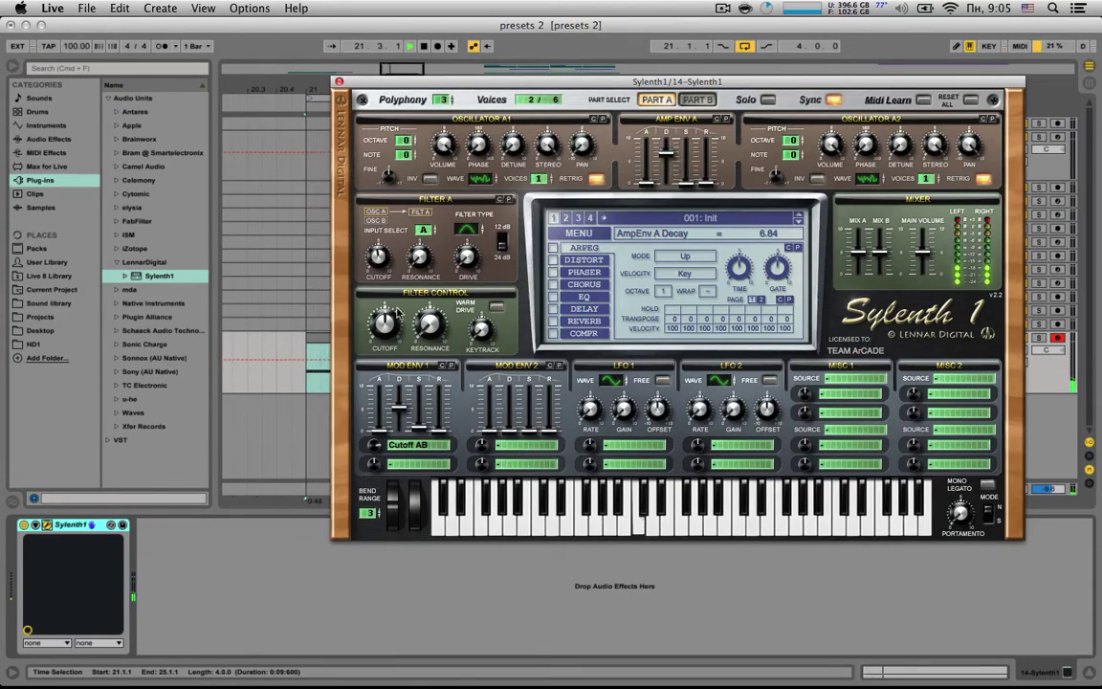
{"action": "left_click_drag", "start_coordinate": [381, 255], "coordinate": [473, 269]}
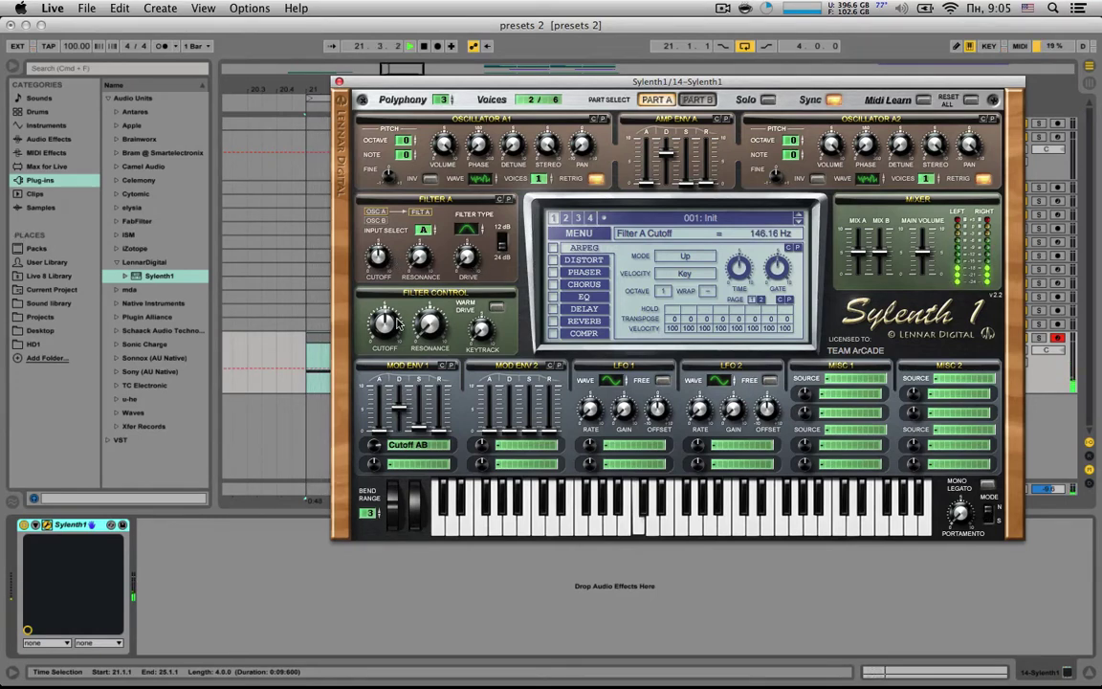
{"action": "left_click_drag", "start_coordinate": [397, 368], "coordinate": [397, 324]}
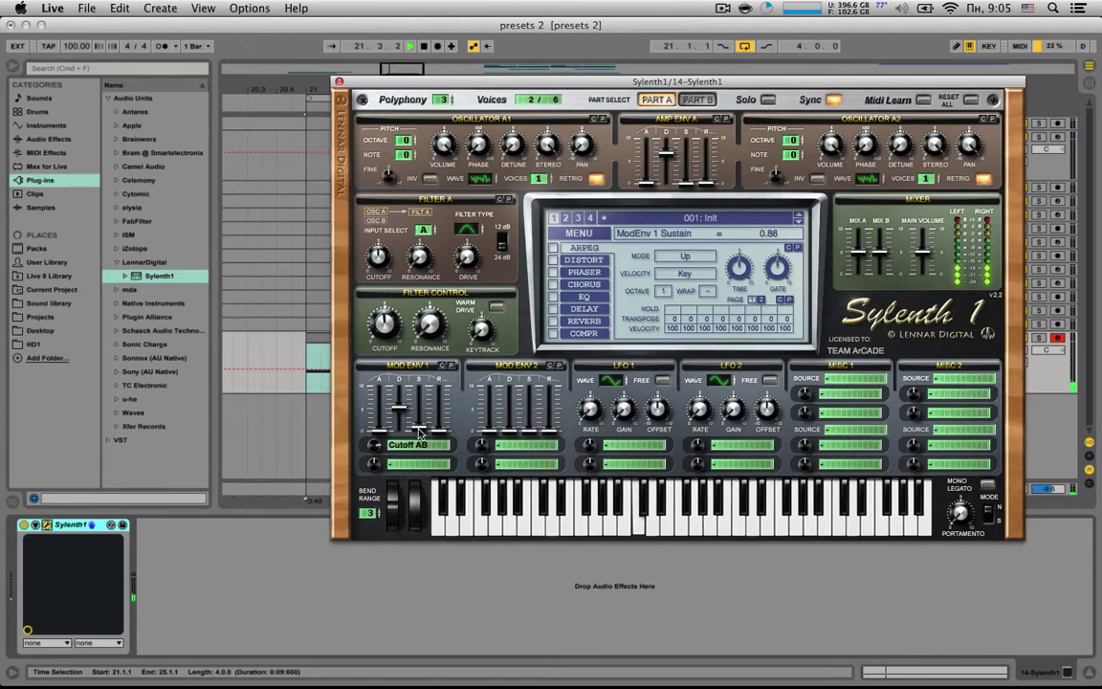
Set modulation envelope 1's decay to 5.63, sustain to 2.41 and release to 1.90, and replay the note
{"action": "mouse_move", "coordinate": [419, 434]}
{"action": "left_mouse_down"}
{"action": "mouse_move", "coordinate": [402, 418]}
{"action": "mouse_move", "coordinate": [402, 446]}
{"action": "mouse_move", "coordinate": [408, 390]}
{"action": "mouse_move", "coordinate": [406, 419]}
{"action": "left_mouse_up"}
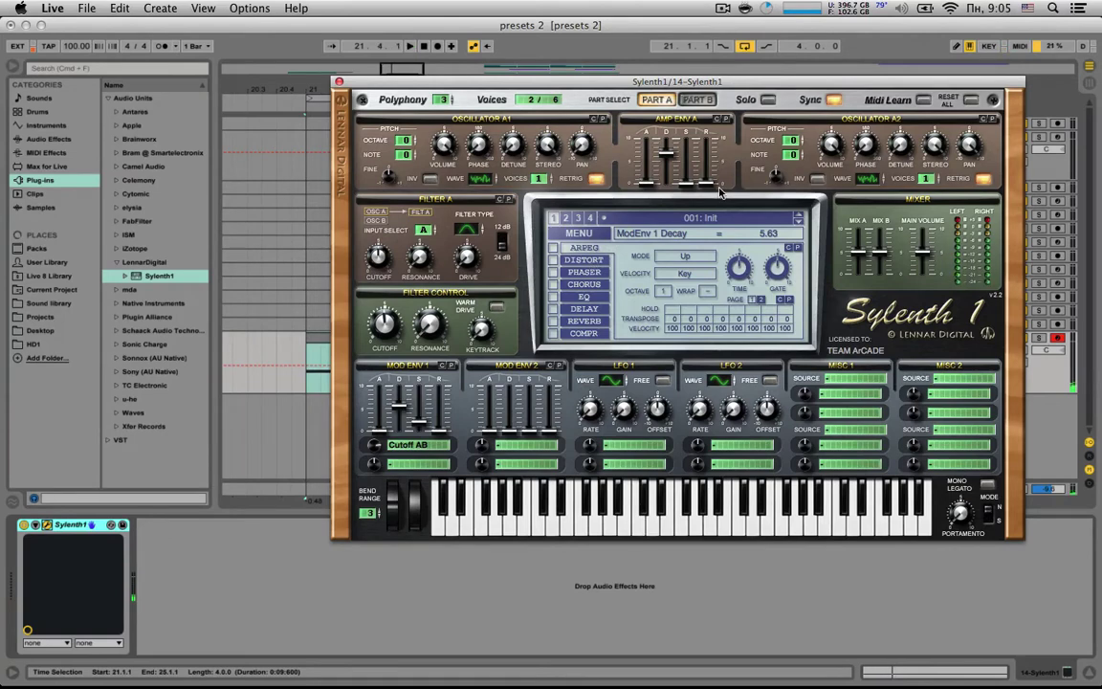
{"action": "key", "text": "space"}
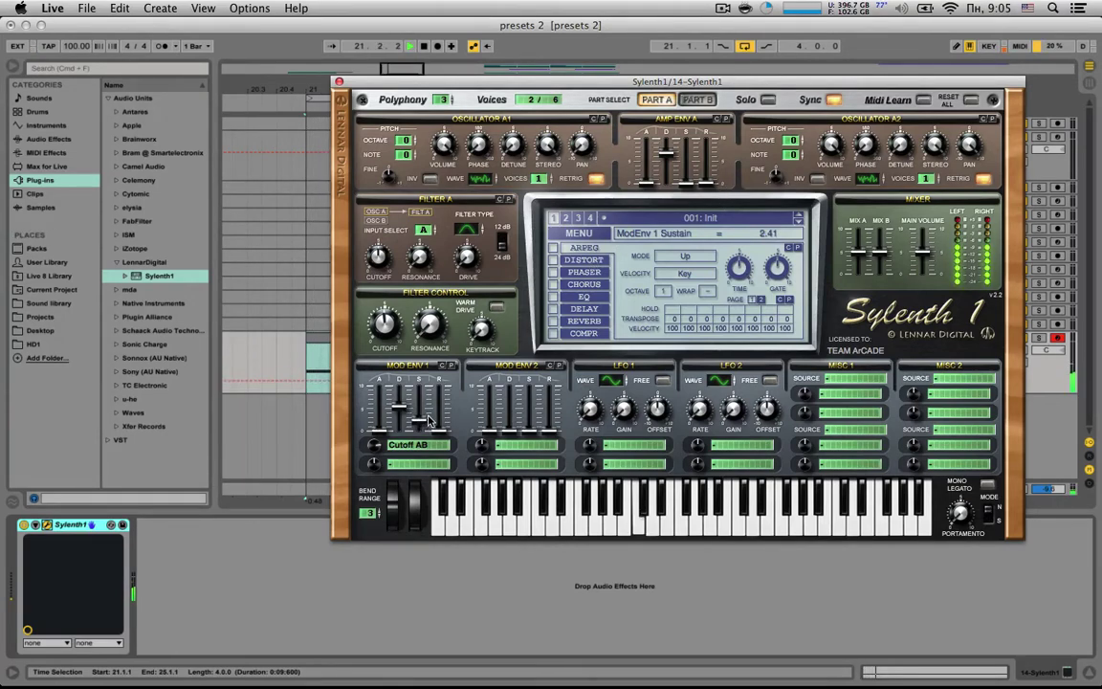
{"action": "left_click_drag", "start_coordinate": [443, 433], "coordinate": [443, 418]}
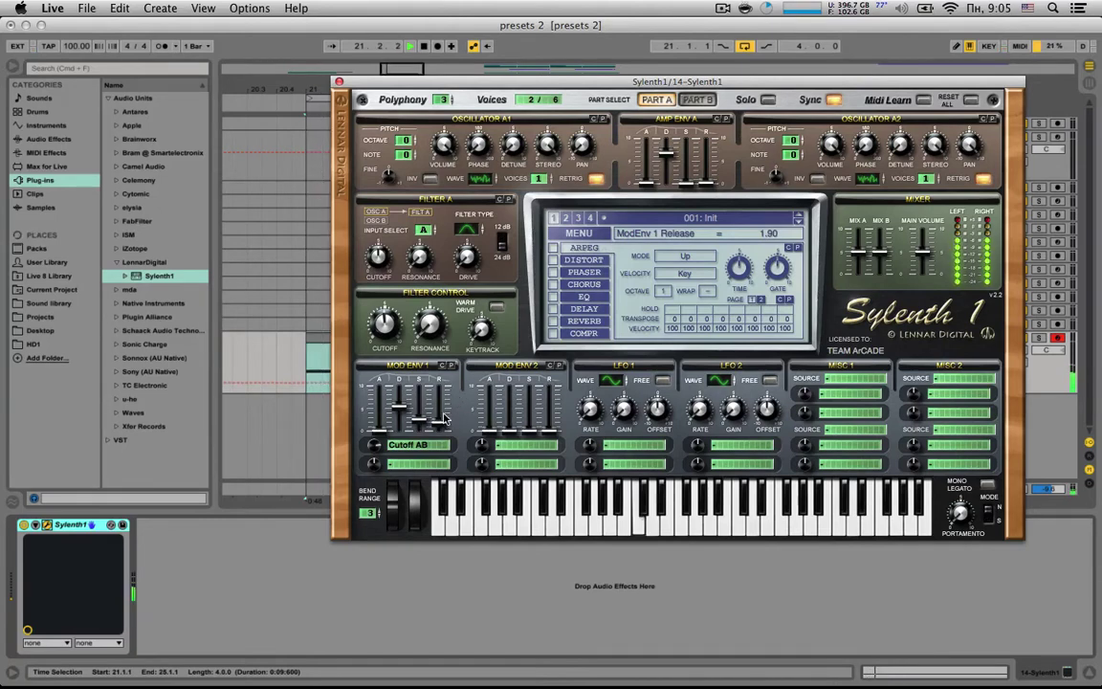
{"action": "key", "text": "space"}
{"action": "key", "text": "space"}
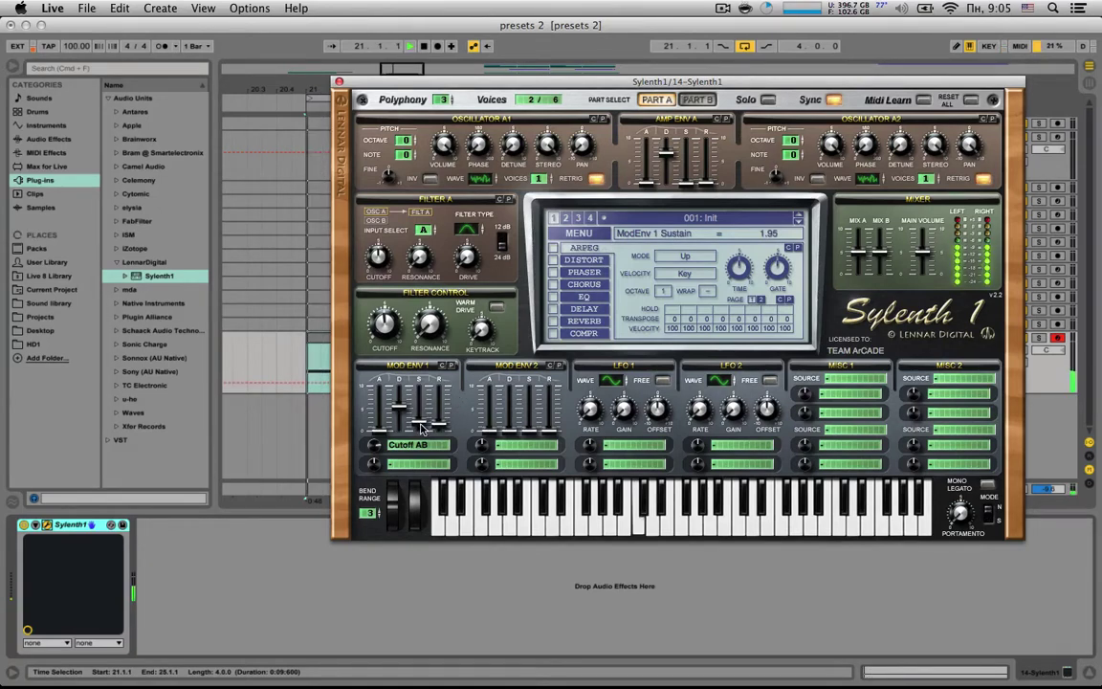
Set modulation envelope 1's sustain to 2.36 and decay to 6.44 while replaying the note, and close the synth window
{"action": "left_click_drag", "start_coordinate": [422, 423], "coordinate": [422, 448]}
{"action": "key", "text": "space"}
{"action": "key", "text": "space"}
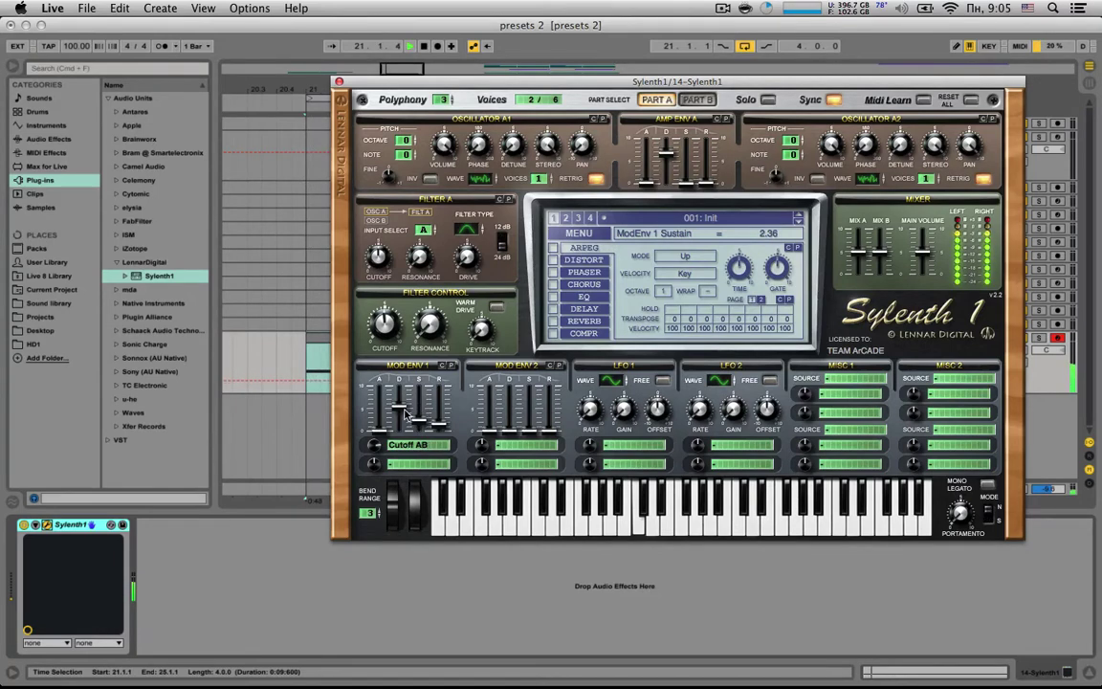
{"action": "left_click_drag", "start_coordinate": [400, 408], "coordinate": [410, 401]}
{"action": "key", "text": "space"}
{"action": "key", "text": "space"}
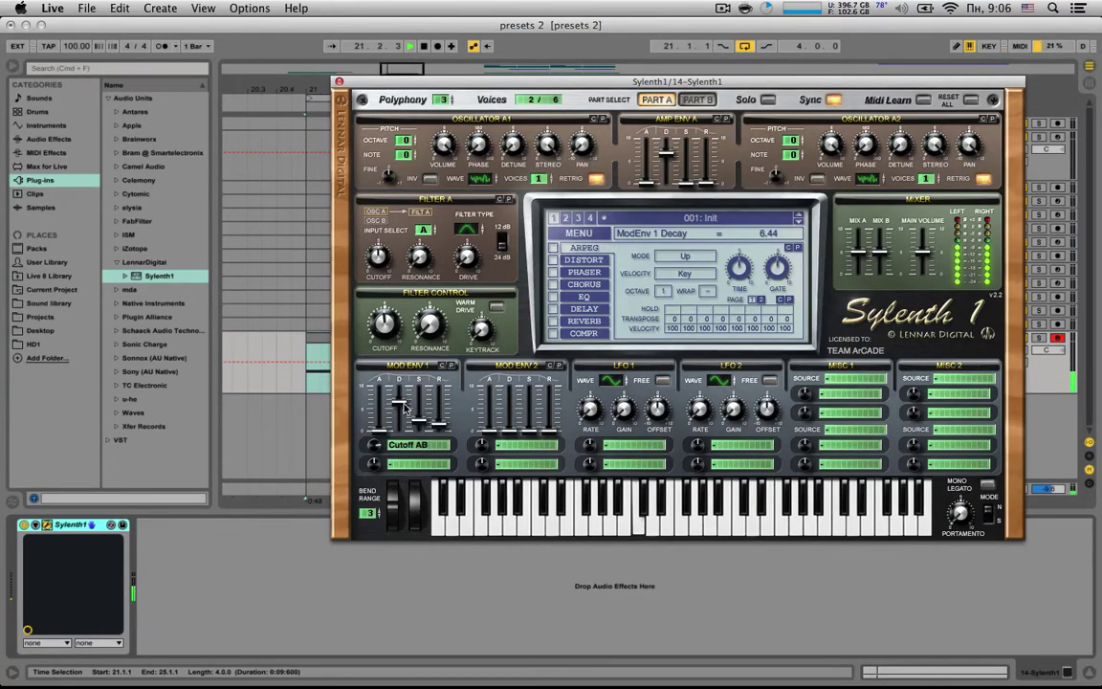
{"action": "left_click", "coordinate": [337, 82]}
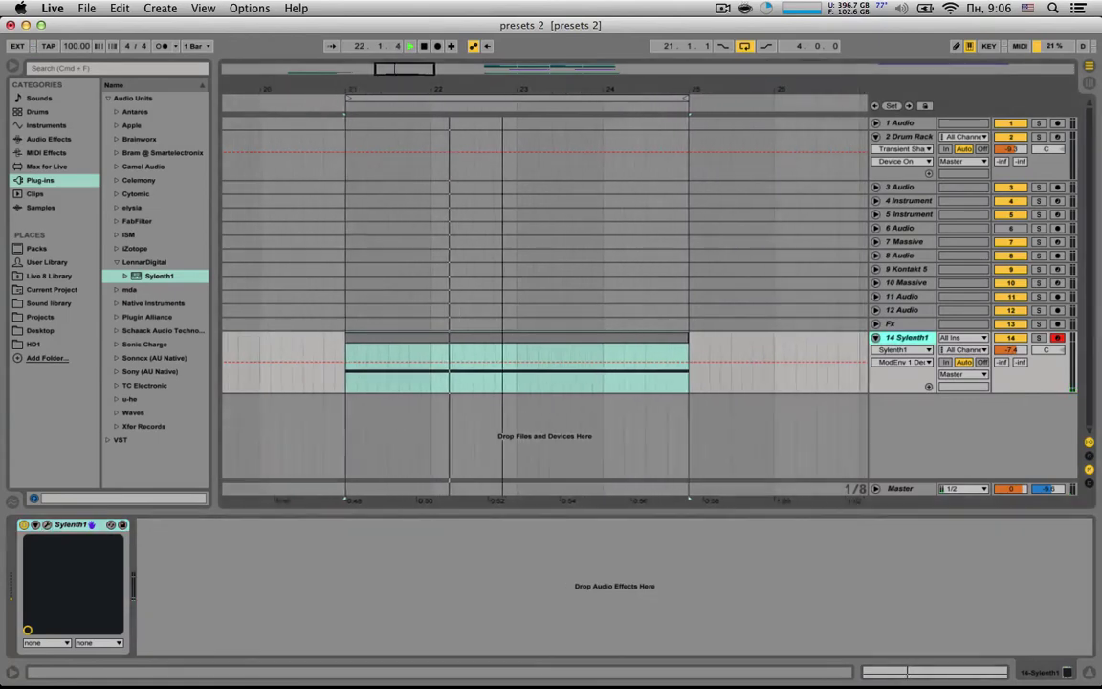
Reopen Sylenth1 and set the Filter Control cutoff to 51.44 Hz, modulation envelope 1's decay to 7.36 and amp envelope A's decay to 7.99
{"action": "left_click", "coordinate": [47, 525]}
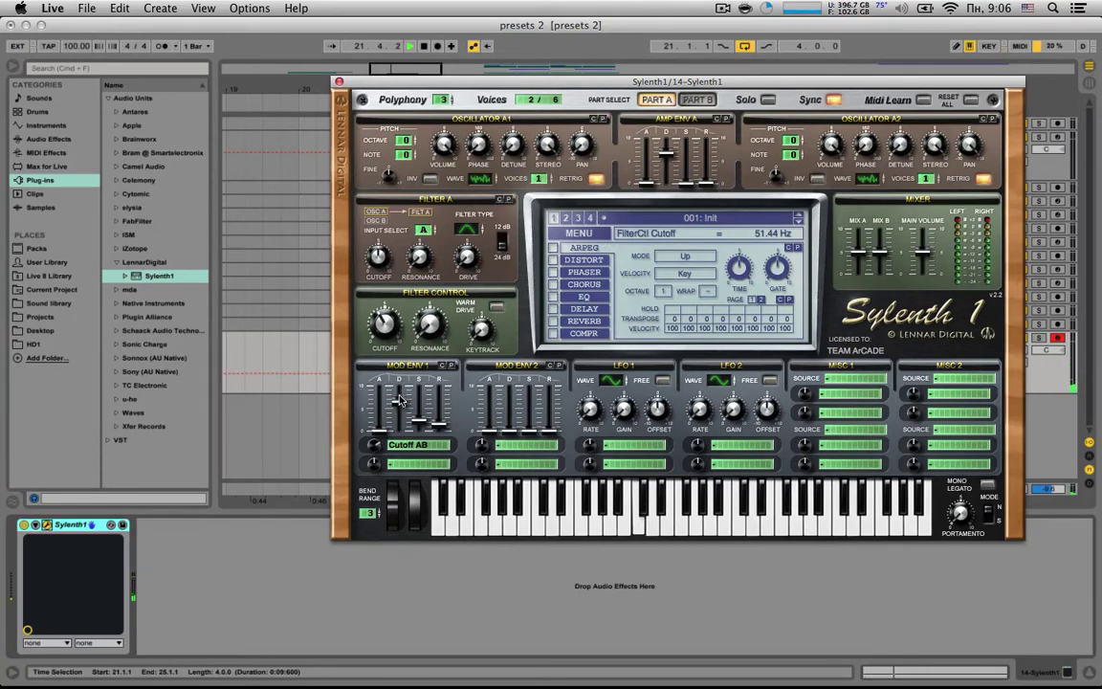
{"action": "key", "text": "space"}
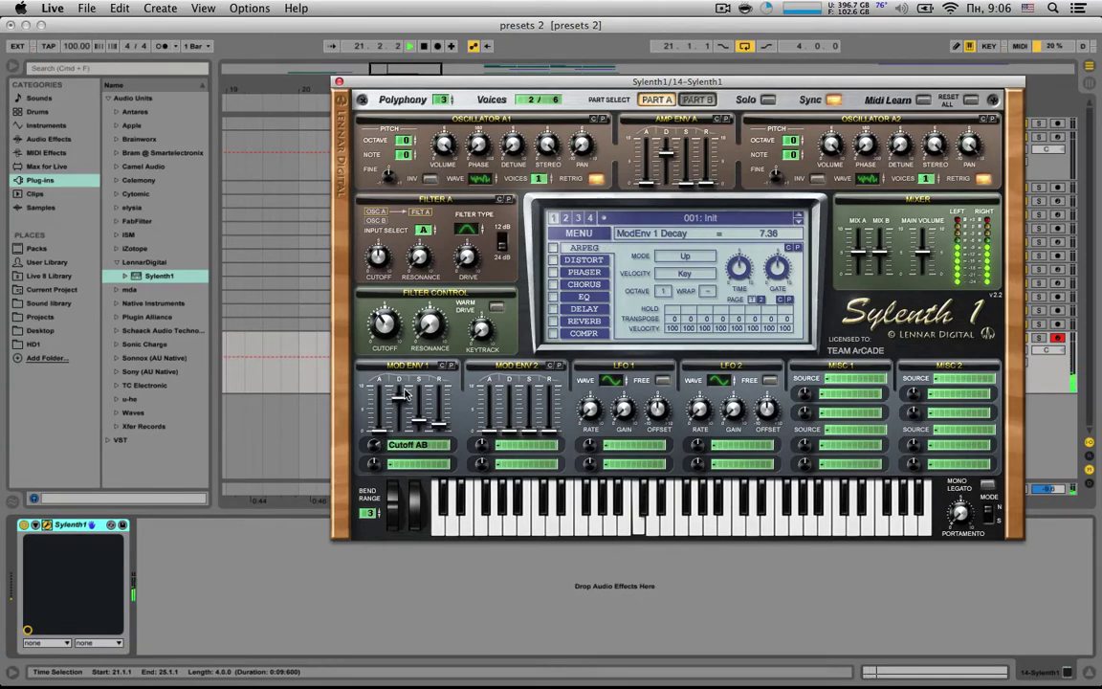
{"action": "left_click_drag", "start_coordinate": [408, 389], "coordinate": [422, 413]}
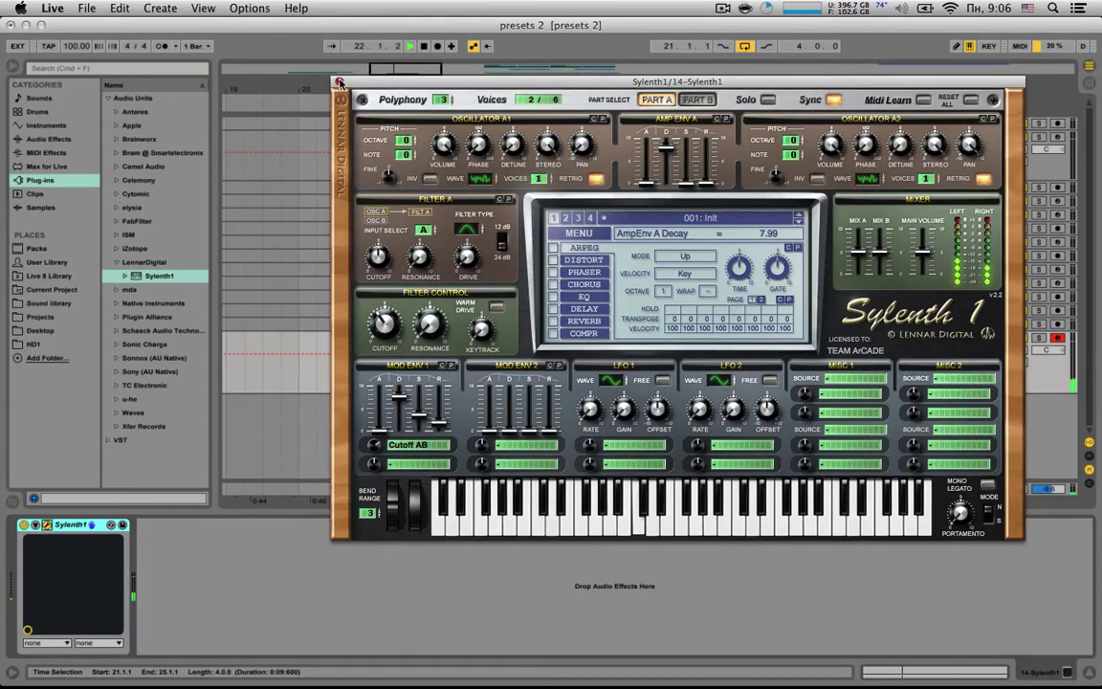
{"action": "left_click", "coordinate": [339, 82]}
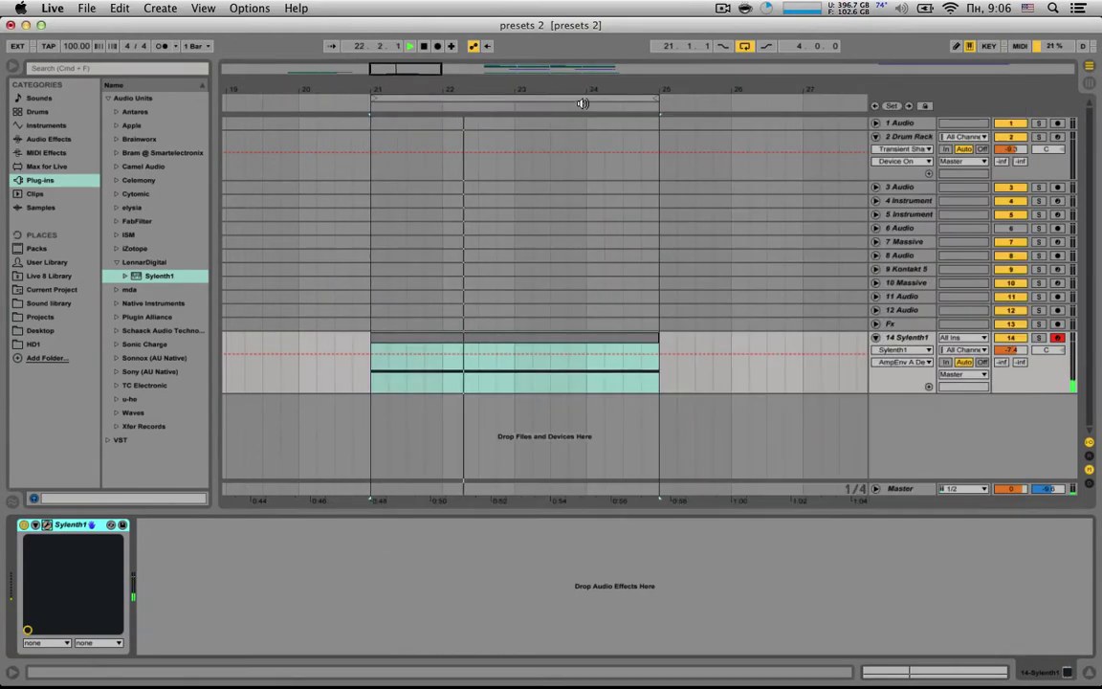
Reopen Sylenth1, enable the Chorus effect, adjust its dry/wet mix, and set its delay to 6.57 ms
{"action": "left_click", "coordinate": [47, 525]}
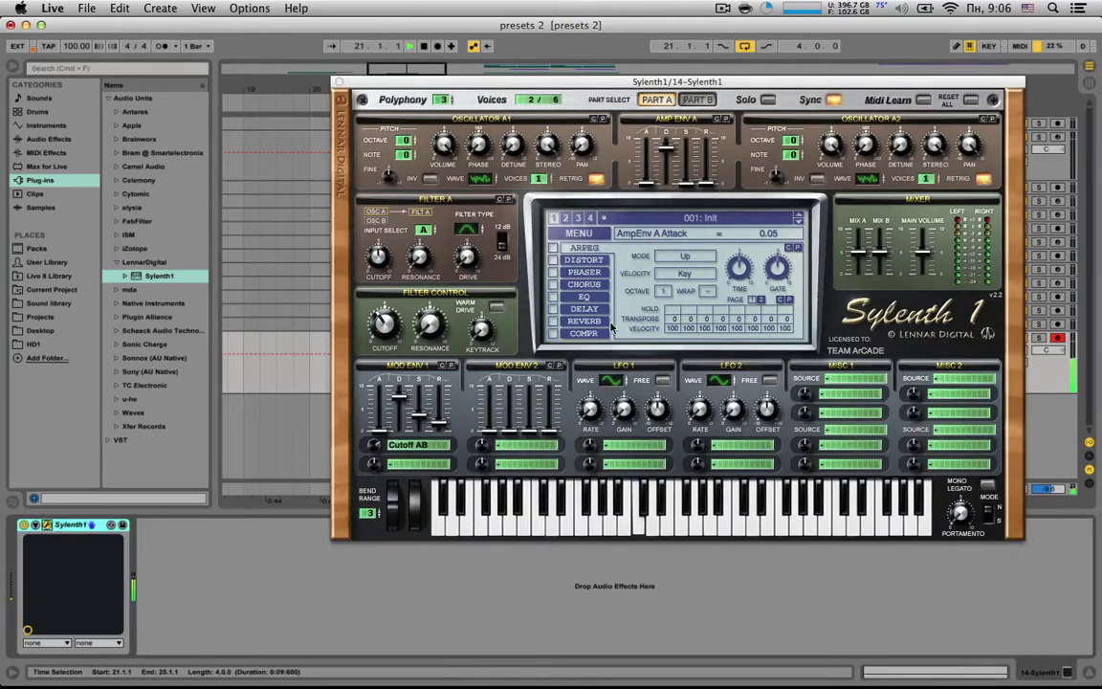
{"action": "left_click", "coordinate": [552, 284]}
{"action": "left_click", "coordinate": [783, 310]}
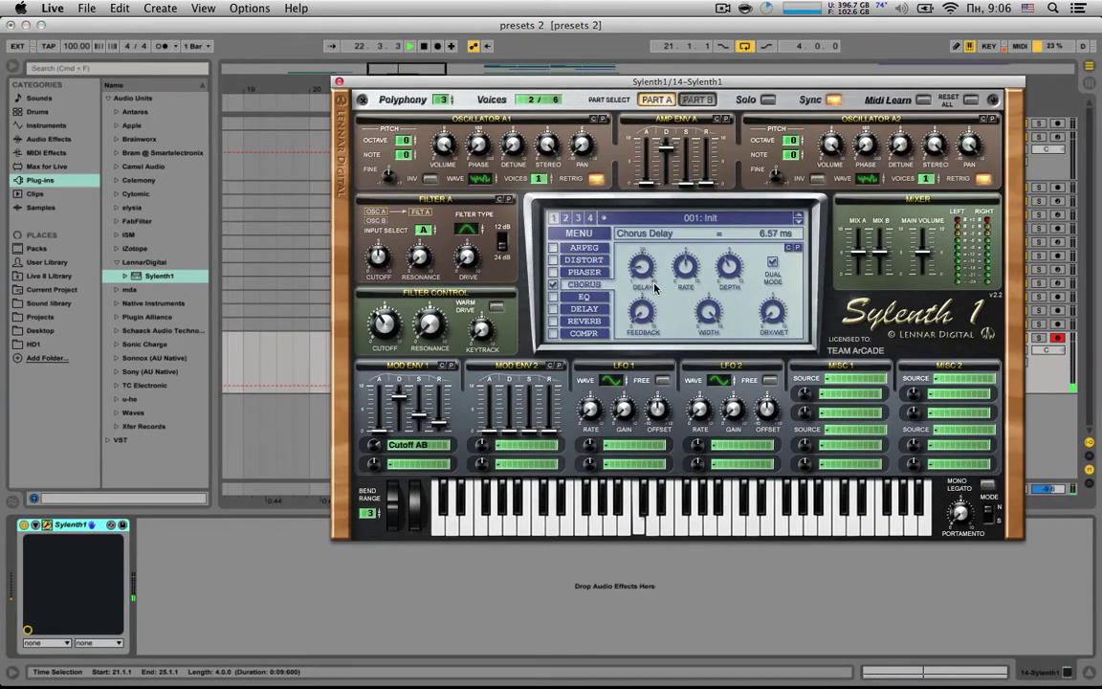
Replay the note, set the Chorus dry/wet mix to 21.43 %, and turn the Chorus effect off
{"action": "key", "text": "space"}
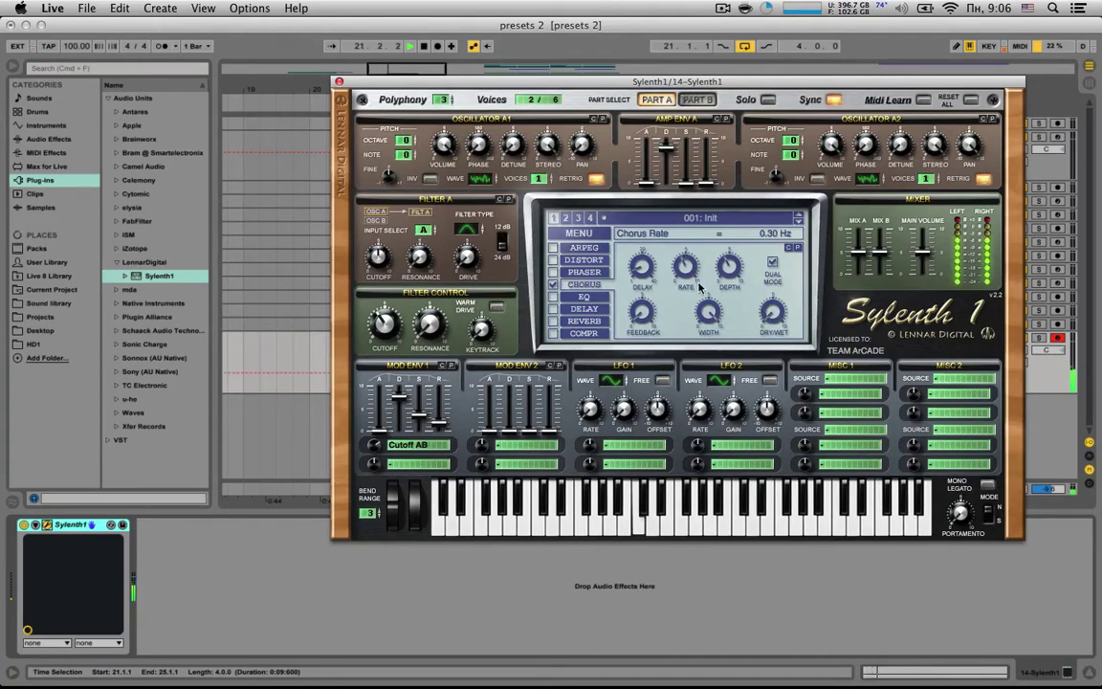
{"action": "left_click_drag", "start_coordinate": [773, 319], "coordinate": [780, 290]}
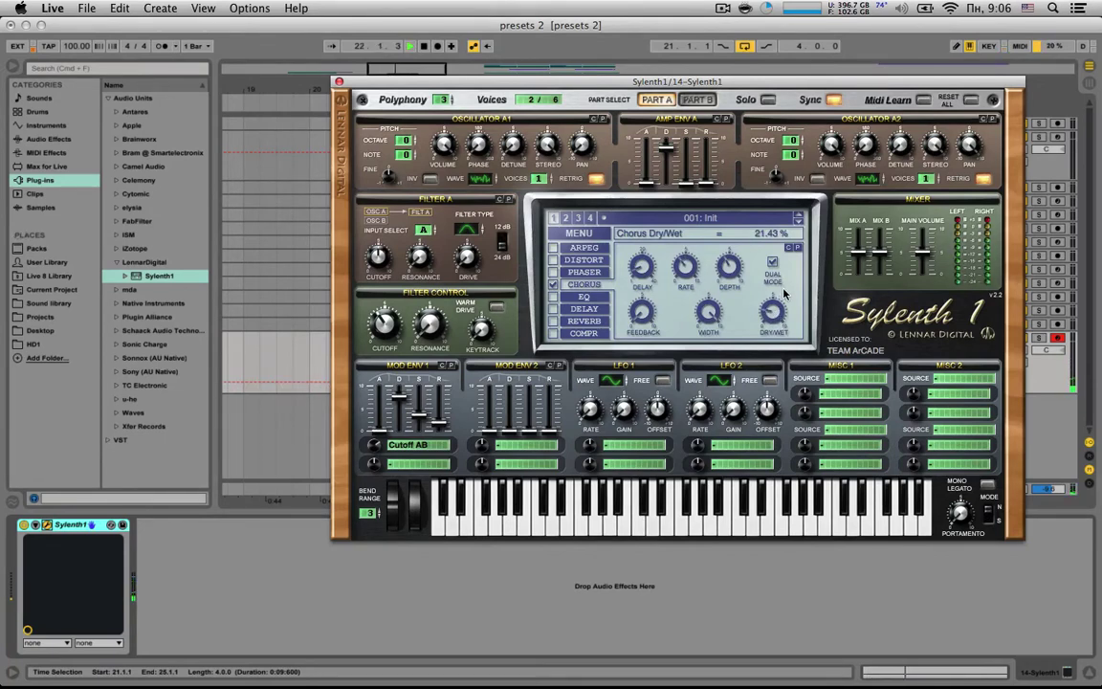
{"action": "left_click", "coordinate": [553, 284]}
Enable Sylenth1's Reverb effect with a dry/wet mix of 36.19 % and a predelay of 80.95 ms
{"action": "left_click", "coordinate": [579, 322]}
{"action": "left_click", "coordinate": [554, 322]}
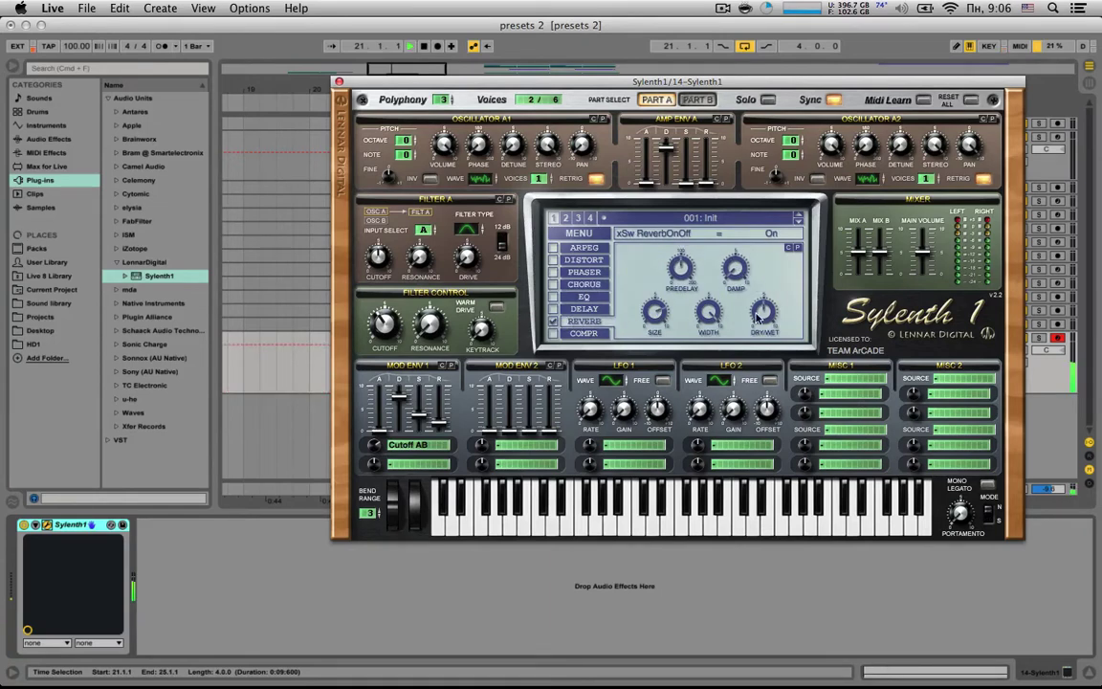
{"action": "left_click_drag", "start_coordinate": [756, 319], "coordinate": [752, 321]}
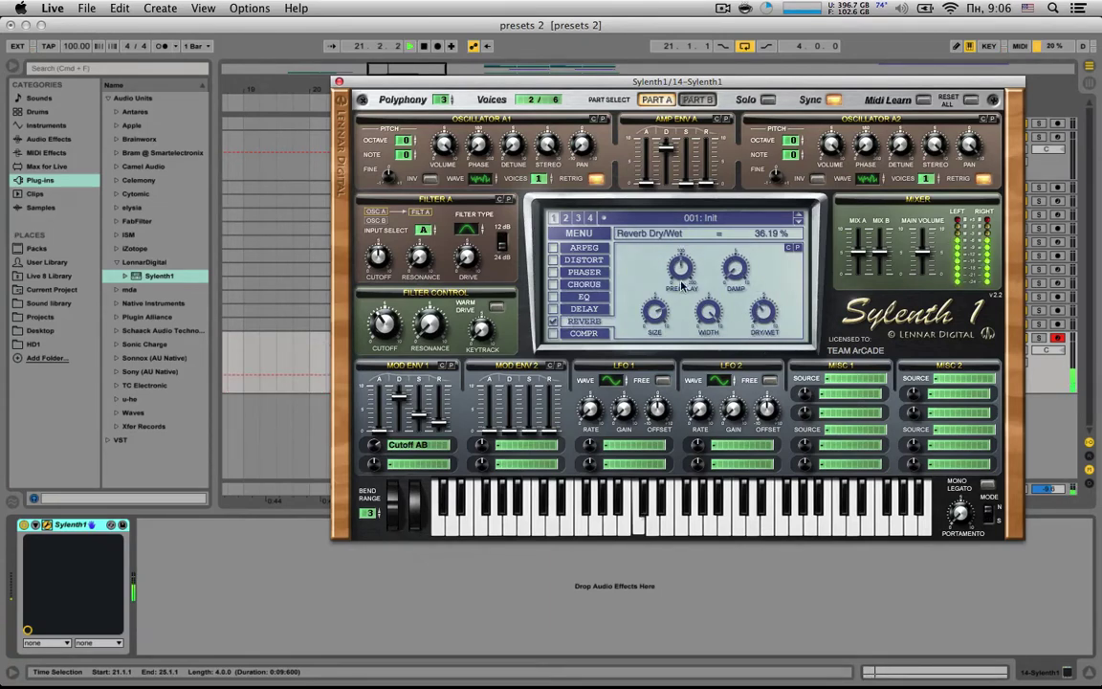
{"action": "left_click_drag", "start_coordinate": [687, 274], "coordinate": [693, 300]}
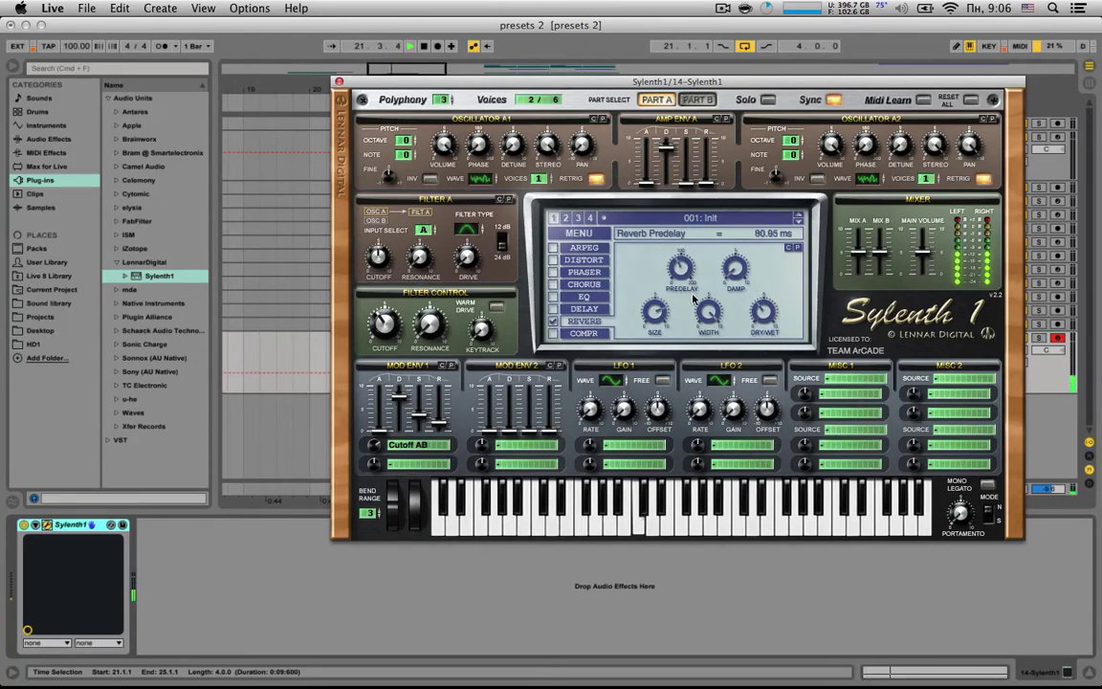
Enable Sylenth1's Delay effect, adjust its dry/wet mix, and close the synth window
{"action": "left_click", "coordinate": [553, 310]}
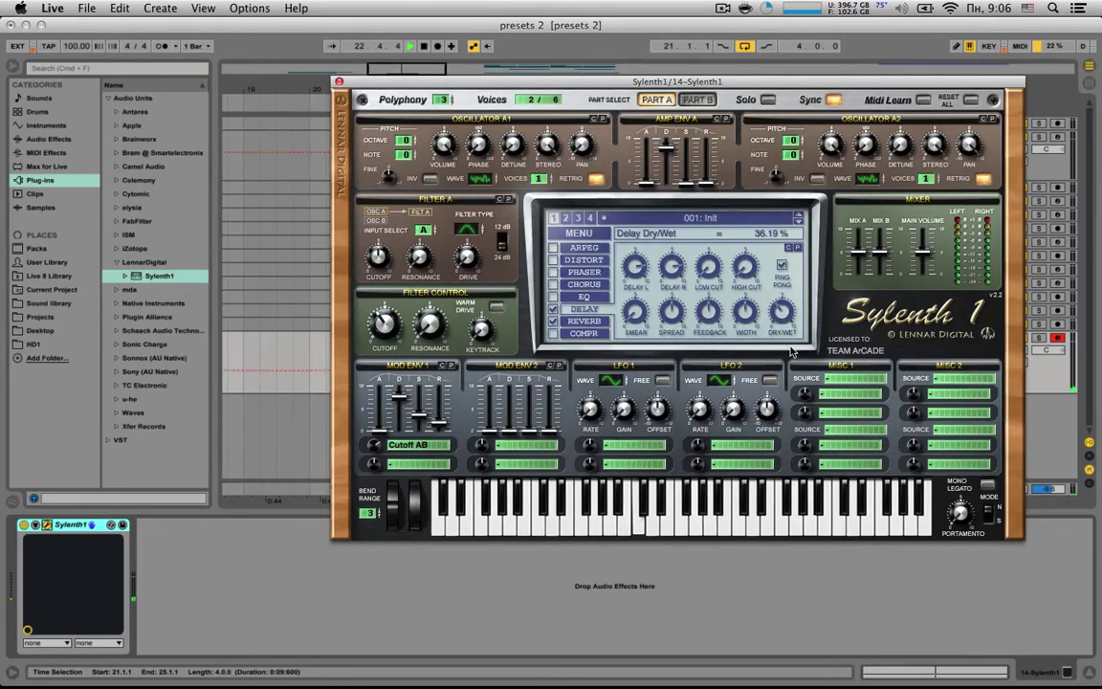
{"action": "left_click_drag", "start_coordinate": [785, 330], "coordinate": [795, 231]}
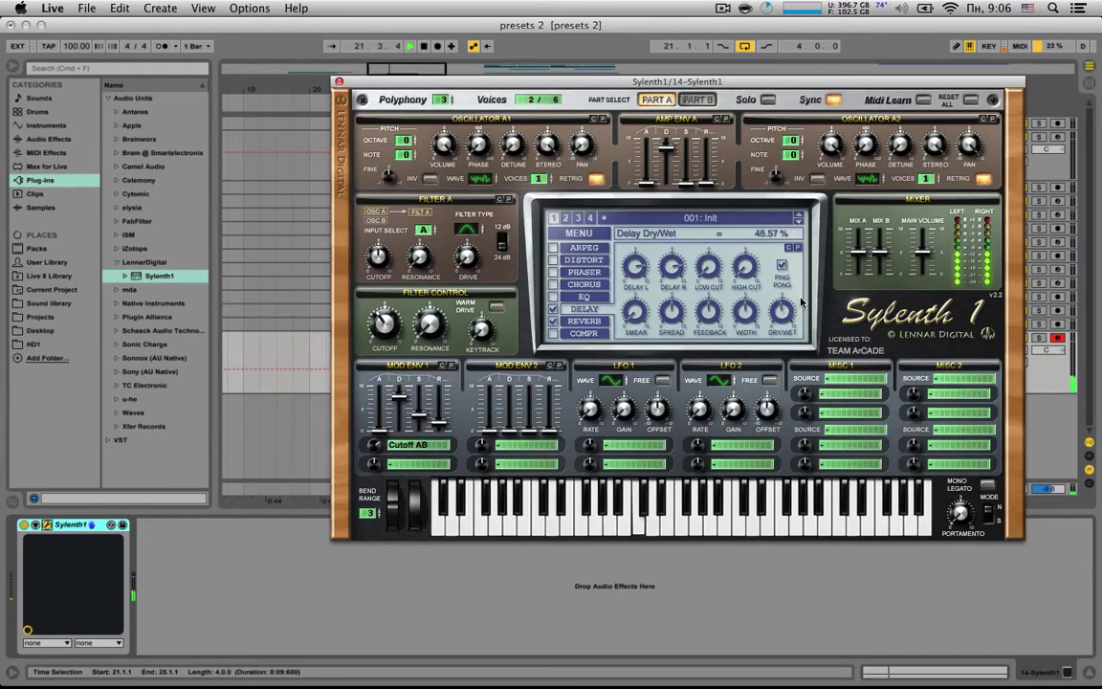
{"action": "mouse_move", "coordinate": [801, 303]}
{"action": "left_mouse_down"}
{"action": "mouse_move", "coordinate": [802, 324]}
{"action": "mouse_move", "coordinate": [787, 308]}
{"action": "left_mouse_up"}
{"action": "left_click", "coordinate": [341, 83]}
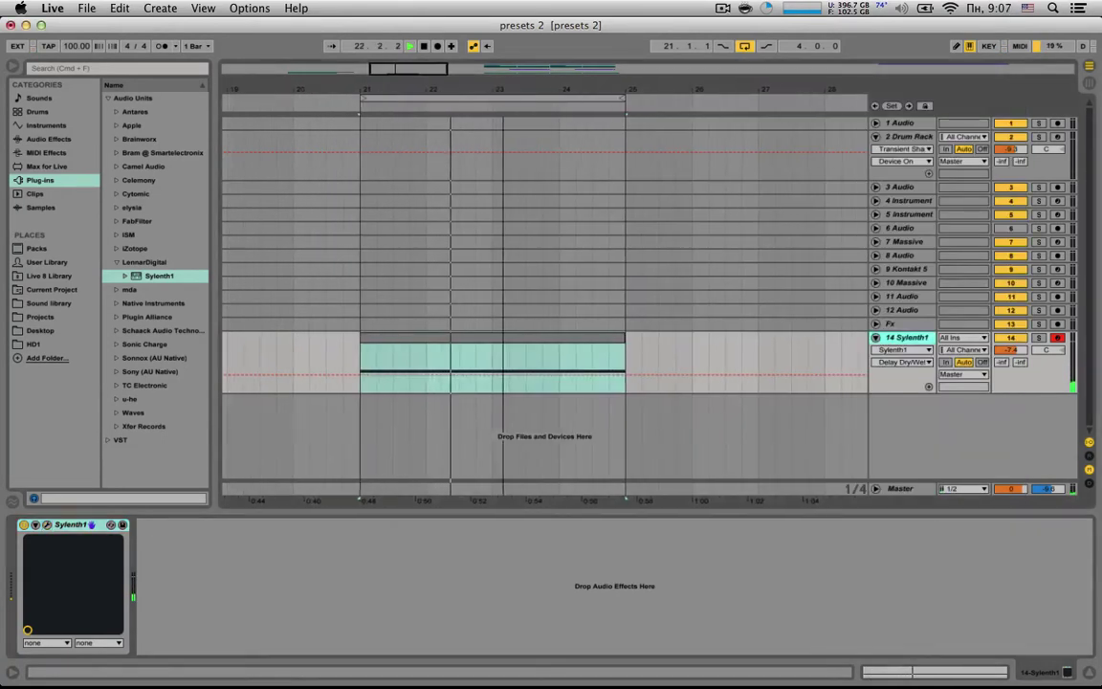
Freeze the Sylenth1 track, flatten it to audio, and play the rendered clip
{"action": "right_click", "coordinate": [902, 340]}
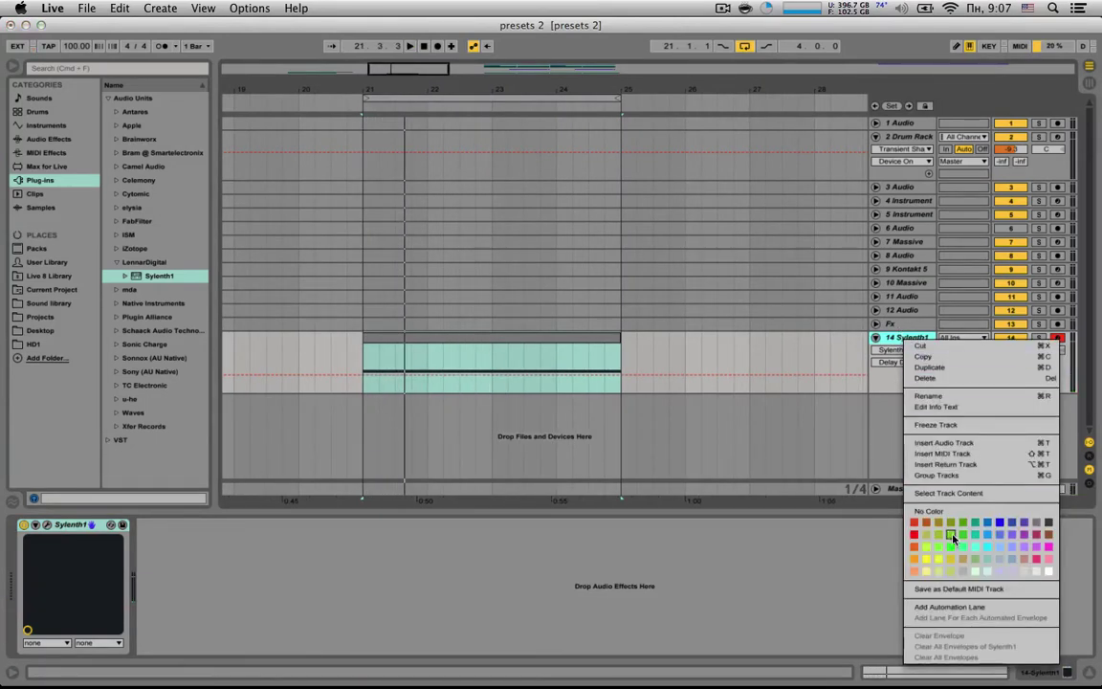
{"action": "left_click", "coordinate": [955, 427]}
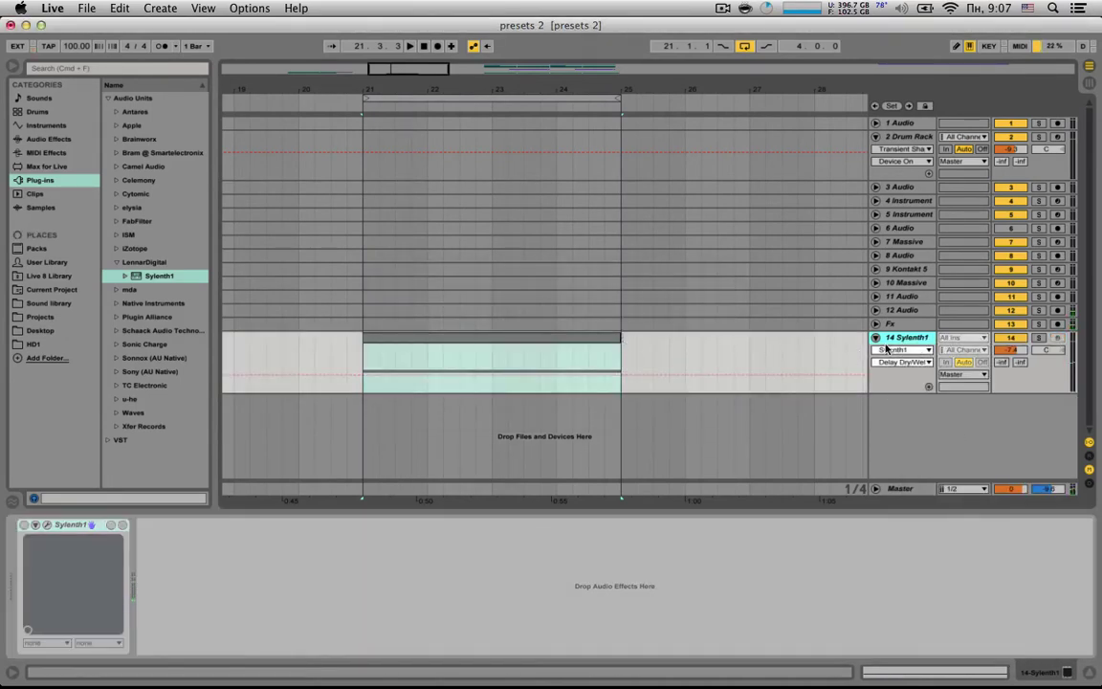
{"action": "right_click", "coordinate": [902, 341]}
{"action": "left_click", "coordinate": [922, 428]}
{"action": "key", "text": "space"}
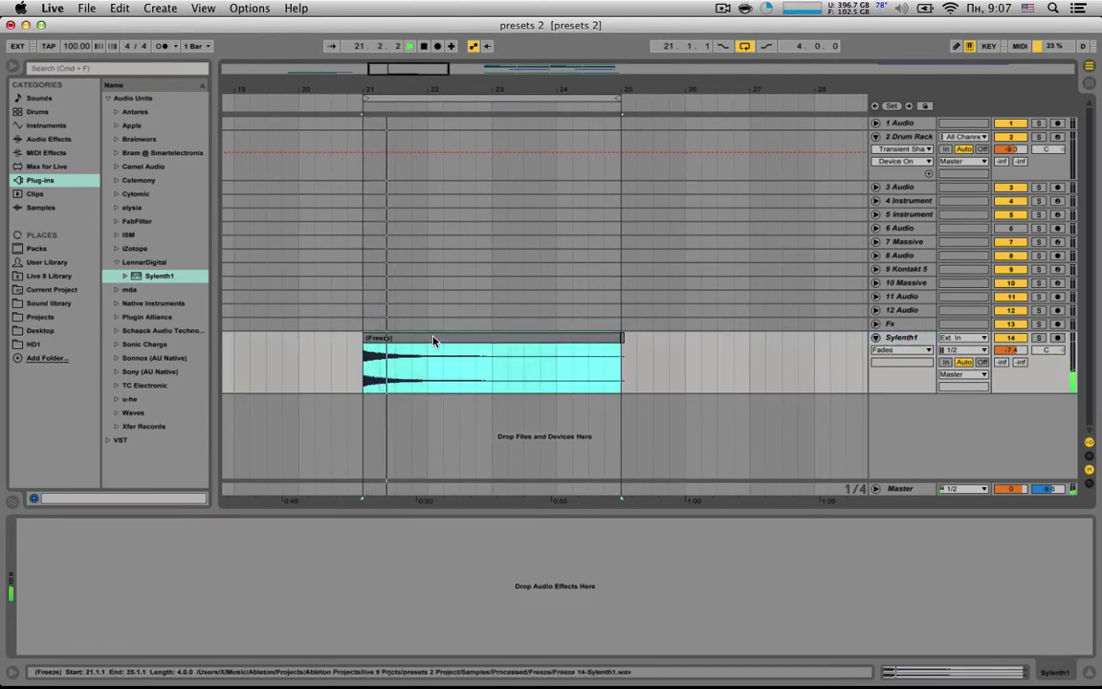
Rename the rendered audio clip as FX 1 and restart playback from its beginning
{"action": "left_click_drag", "start_coordinate": [443, 91], "coordinate": [486, 111]}
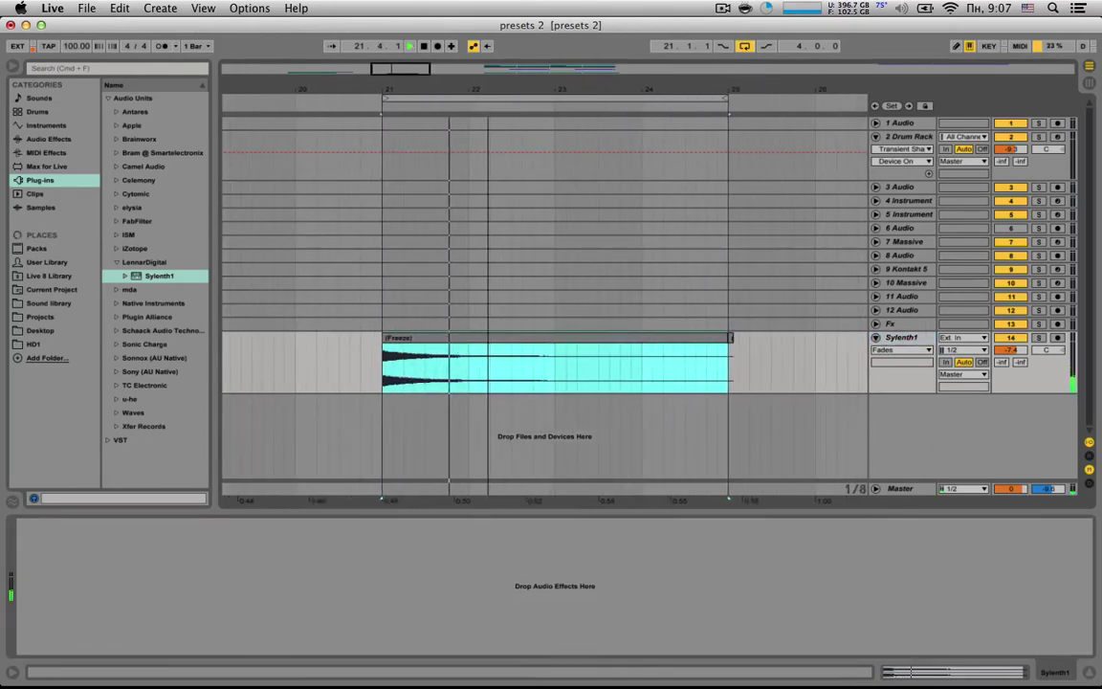
{"action": "left_click", "coordinate": [447, 340]}
{"action": "type", "text": "FX"}
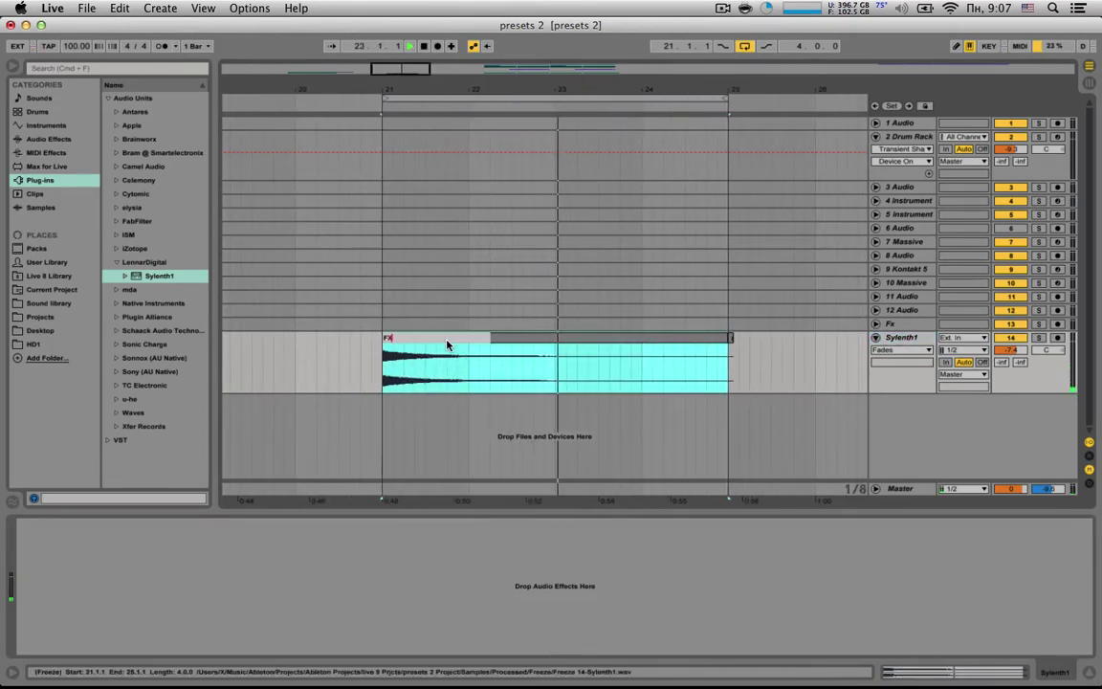
{"action": "type", "text": " 1"}
{"action": "key", "text": "Return"}
{"action": "key", "text": "space"}
{"action": "key", "text": "space"}
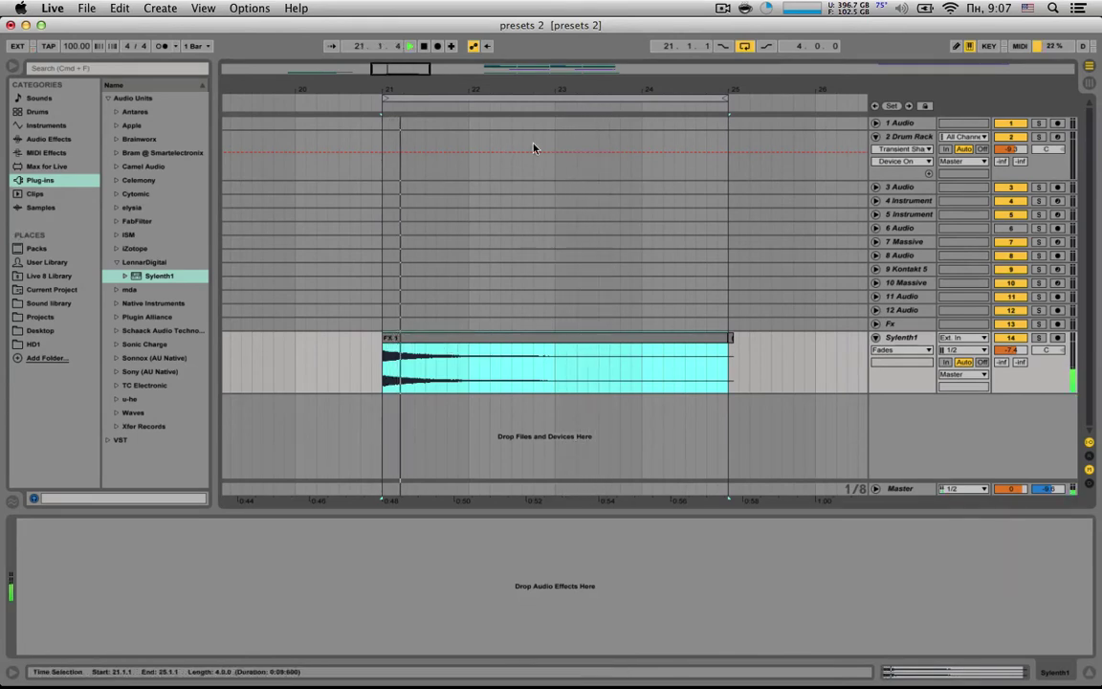
Trim the leftover audio beyond bar 25 and increase the height of the Sylenth1 track
{"action": "left_click_drag", "start_coordinate": [578, 87], "coordinate": [565, 81]}
{"action": "left_click_drag", "start_coordinate": [723, 358], "coordinate": [711, 356]}
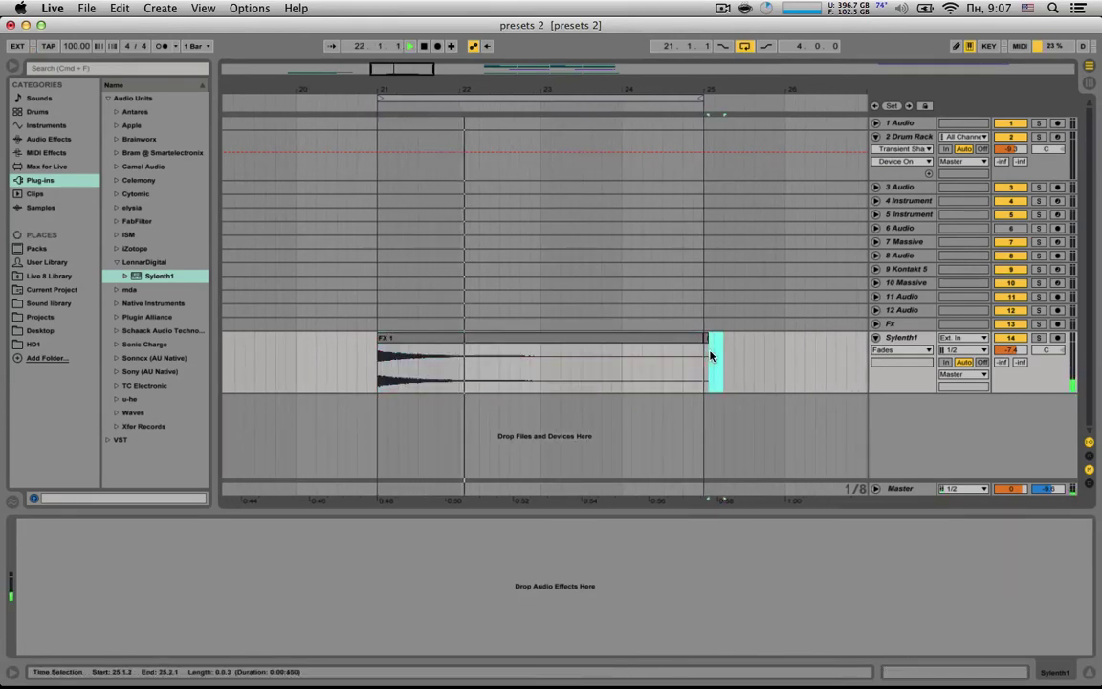
{"action": "left_click", "coordinate": [902, 351]}
{"action": "left_click", "coordinate": [903, 371]}
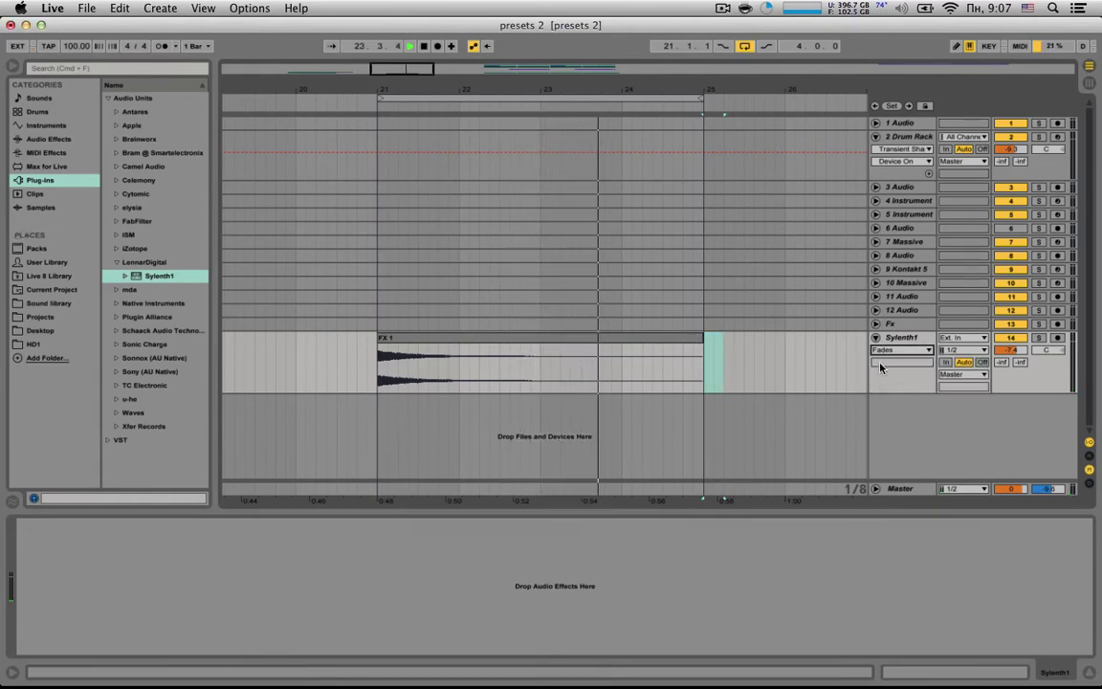
{"action": "left_click_drag", "start_coordinate": [864, 394], "coordinate": [865, 431]}
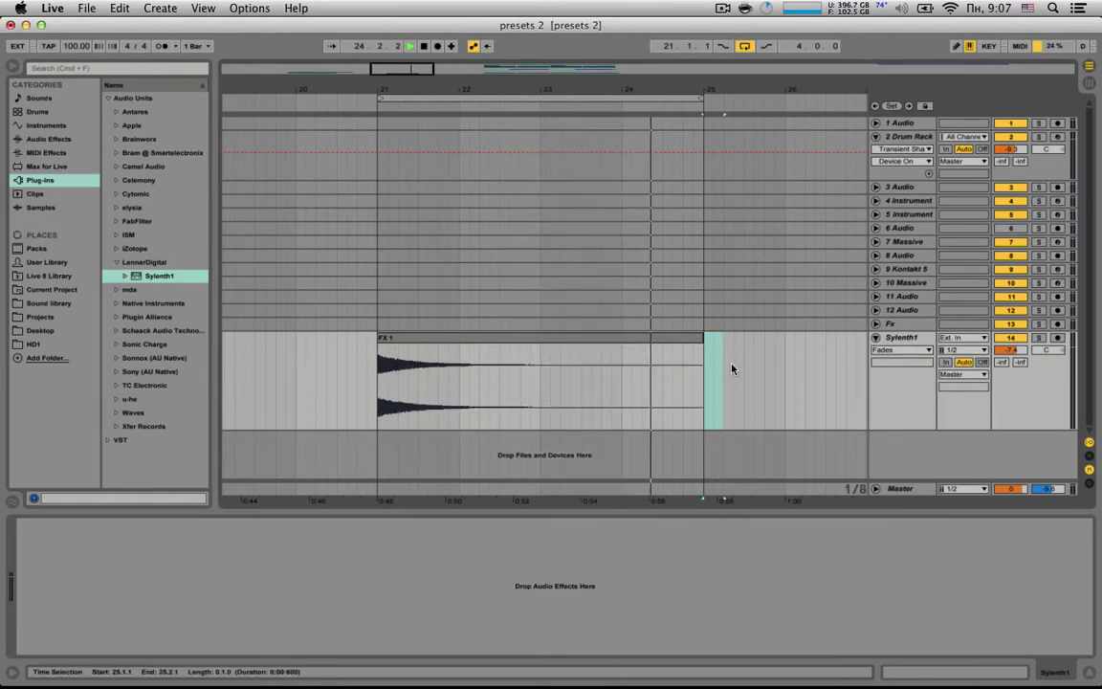
Show the fades of clip FX 1, add a long fade-out, shorten the clip to end at 24.3.1, and stop playback
{"action": "left_click", "coordinate": [592, 341]}
{"action": "left_click", "coordinate": [902, 350]}
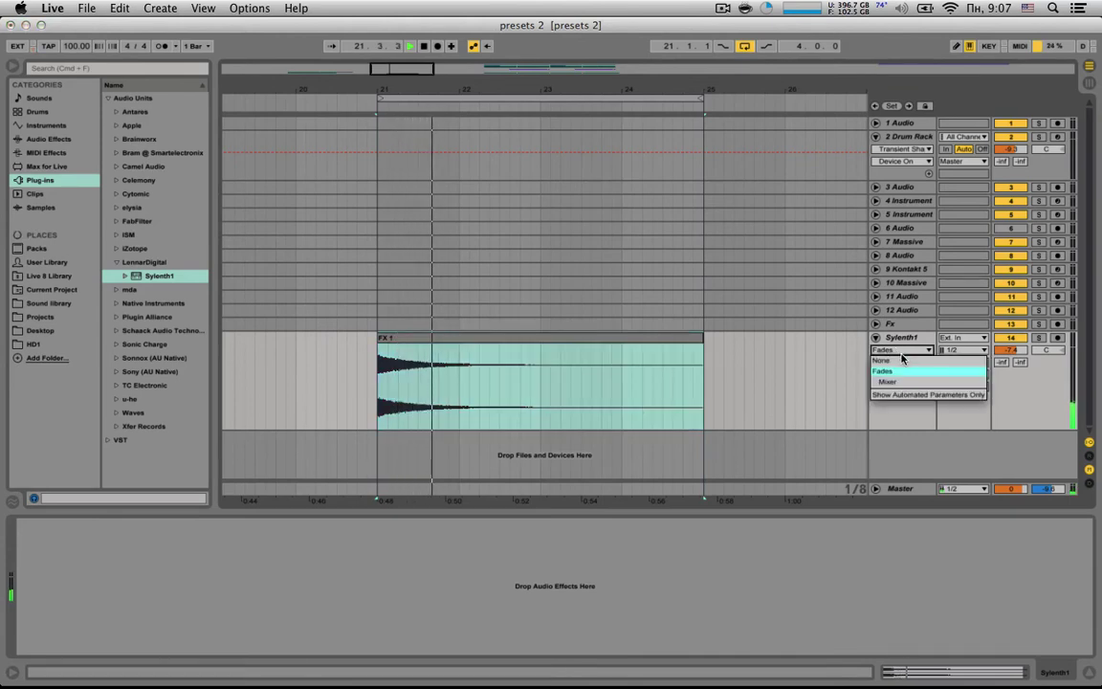
{"action": "left_click", "coordinate": [904, 371]}
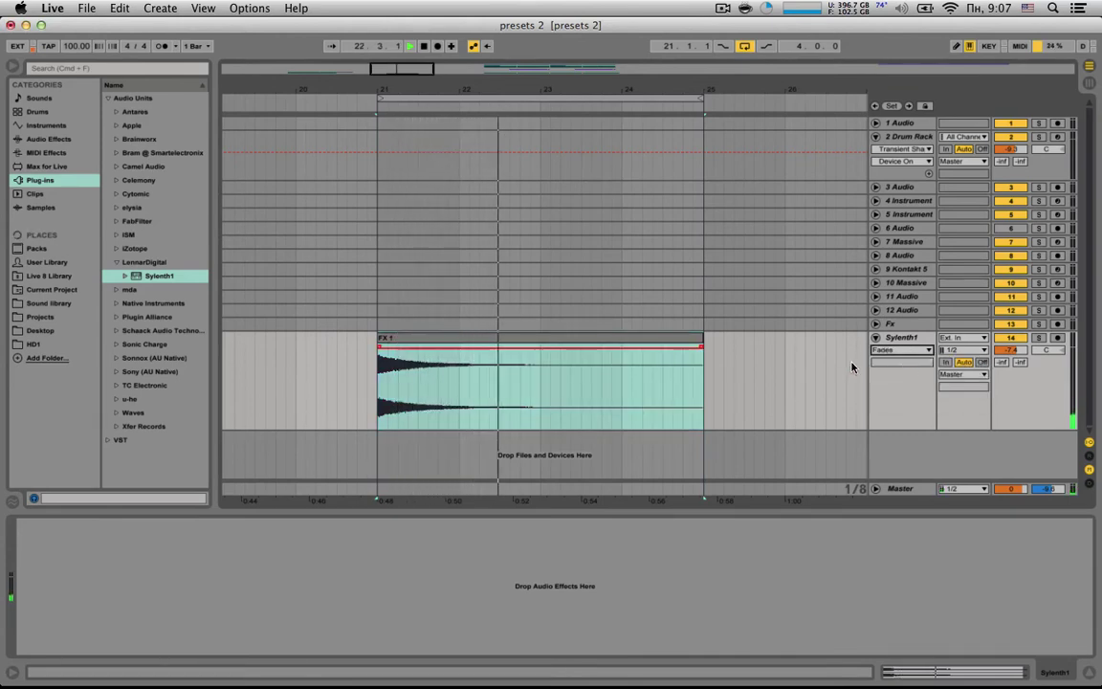
{"action": "left_click_drag", "start_coordinate": [703, 346], "coordinate": [505, 347]}
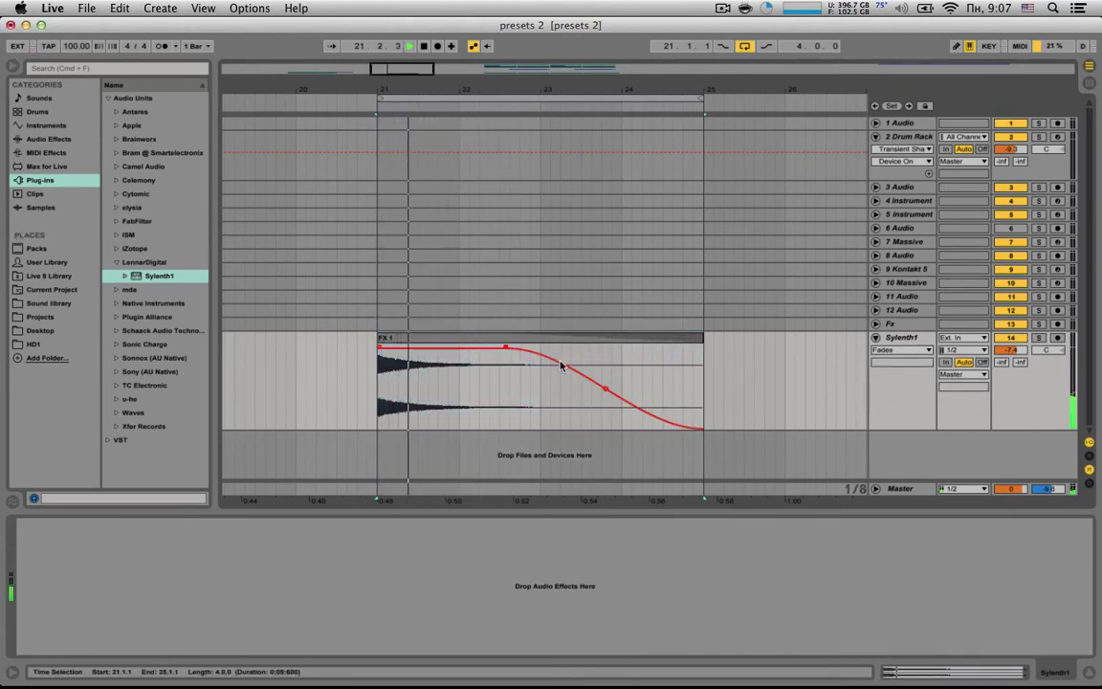
{"action": "left_click_drag", "start_coordinate": [705, 344], "coordinate": [662, 345]}
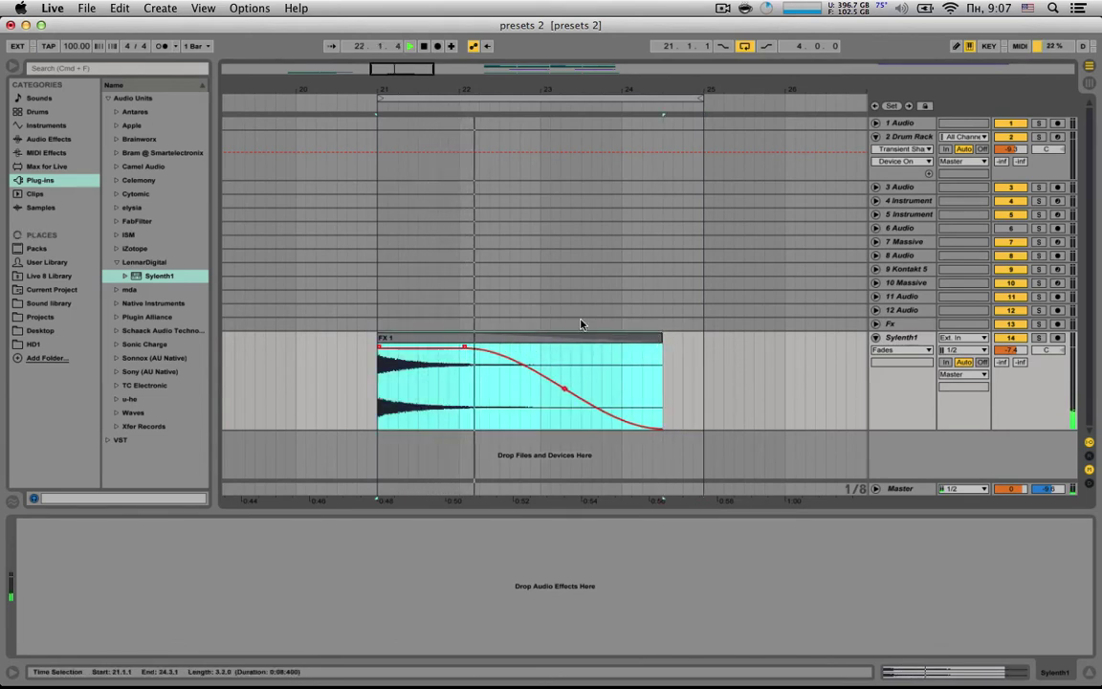
{"action": "left_click_drag", "start_coordinate": [546, 90], "coordinate": [550, 70]}
{"action": "key", "text": "space"}
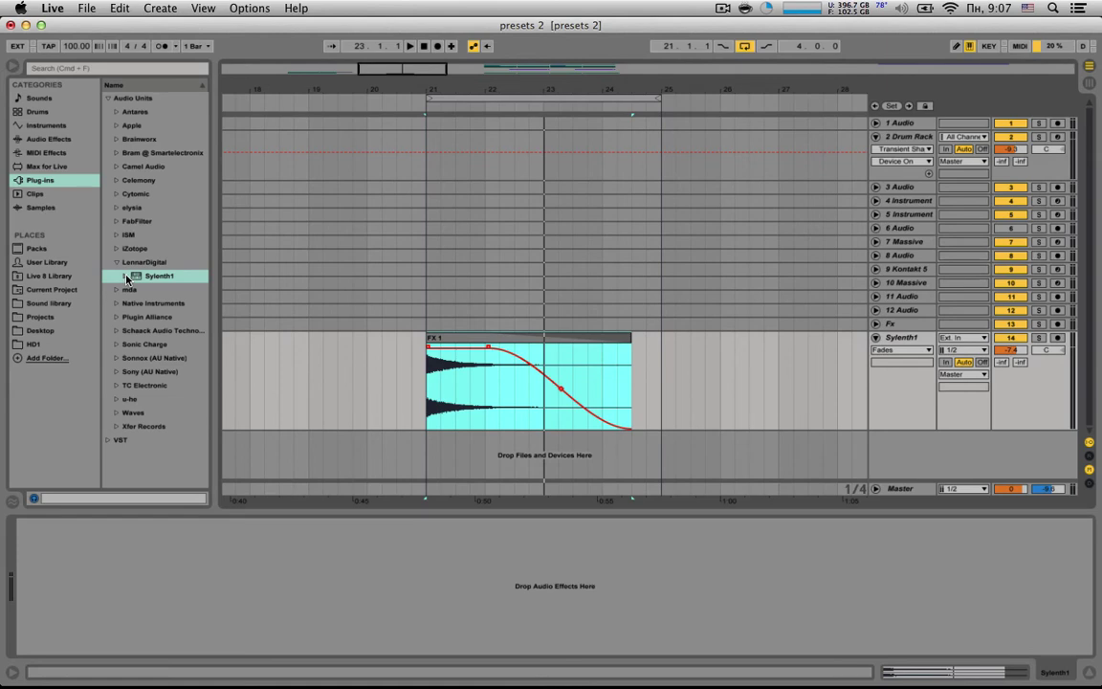
Add the Reverb audio effect to the Sylenth1 track with dry/wet at 31 % and decay time at 6.53 s
{"action": "left_click", "coordinate": [50, 140]}
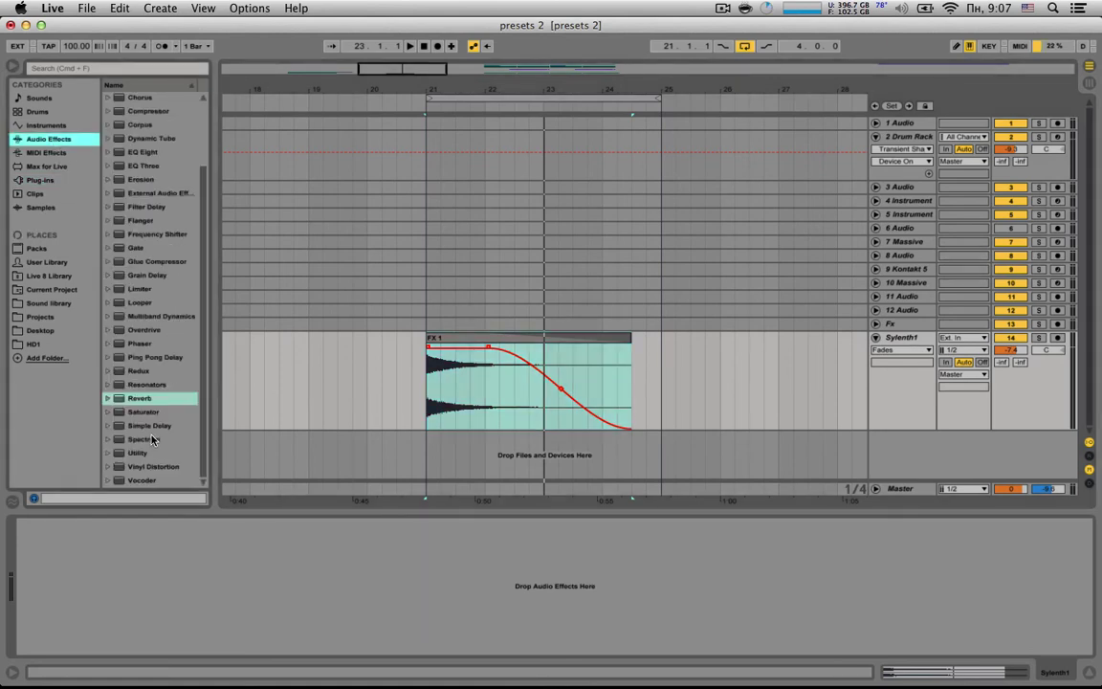
{"action": "left_click_drag", "start_coordinate": [146, 405], "coordinate": [40, 617]}
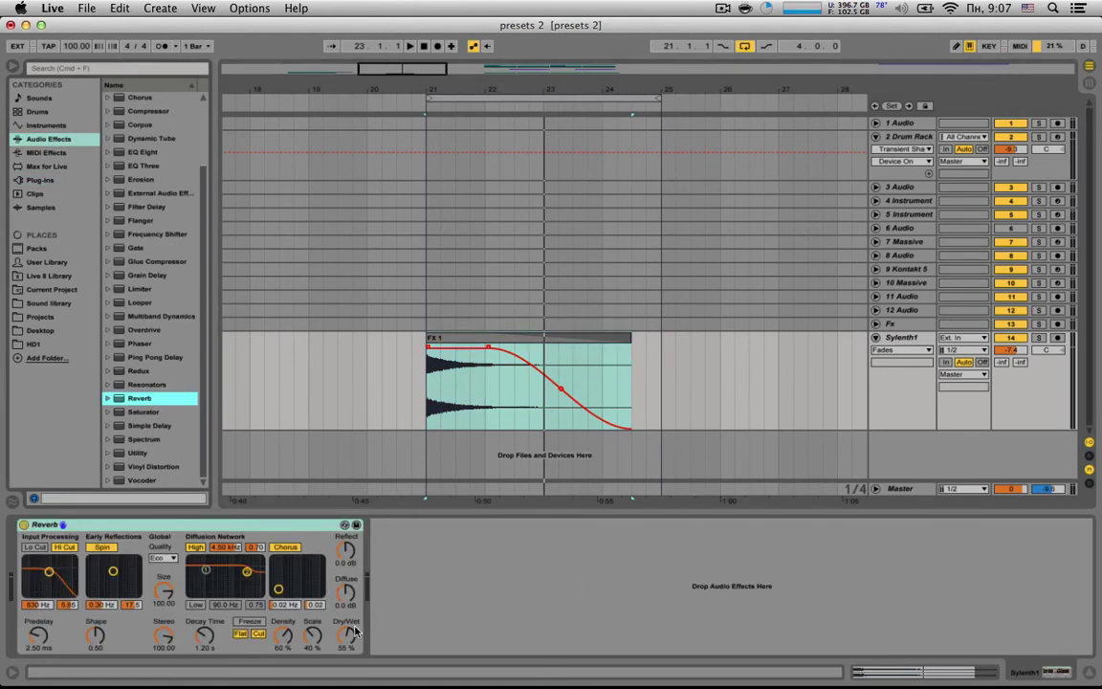
{"action": "left_click_drag", "start_coordinate": [355, 630], "coordinate": [355, 654]}
{"action": "left_click_drag", "start_coordinate": [204, 636], "coordinate": [203, 660]}
Enable the low cut alongside the high cut in the Reverb's input processing and set the filter frequency to 2.27 kHz
{"action": "left_click", "coordinate": [58, 549]}
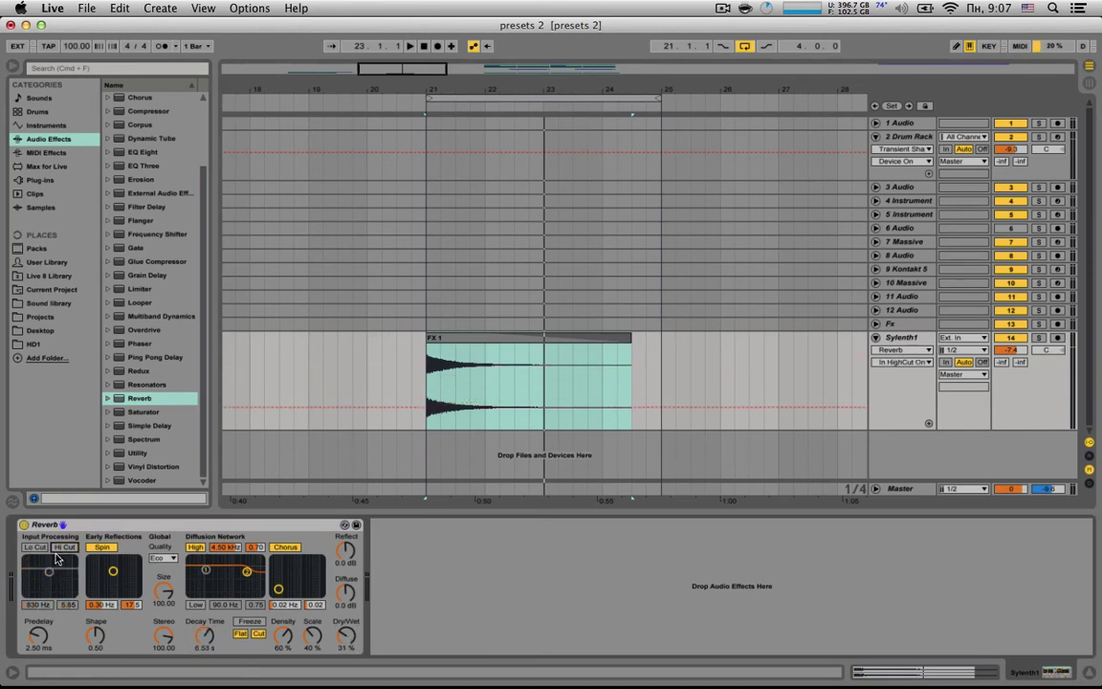
{"action": "left_click", "coordinate": [58, 549]}
{"action": "left_click", "coordinate": [38, 549]}
{"action": "left_click_drag", "start_coordinate": [42, 606], "coordinate": [42, 576]}
In the diffusion network, set the high shelf to about 7.5 kHz, enable the low shelf at 512 Hz, and turn the chorus off
{"action": "left_click_drag", "start_coordinate": [246, 571], "coordinate": [252, 571]}
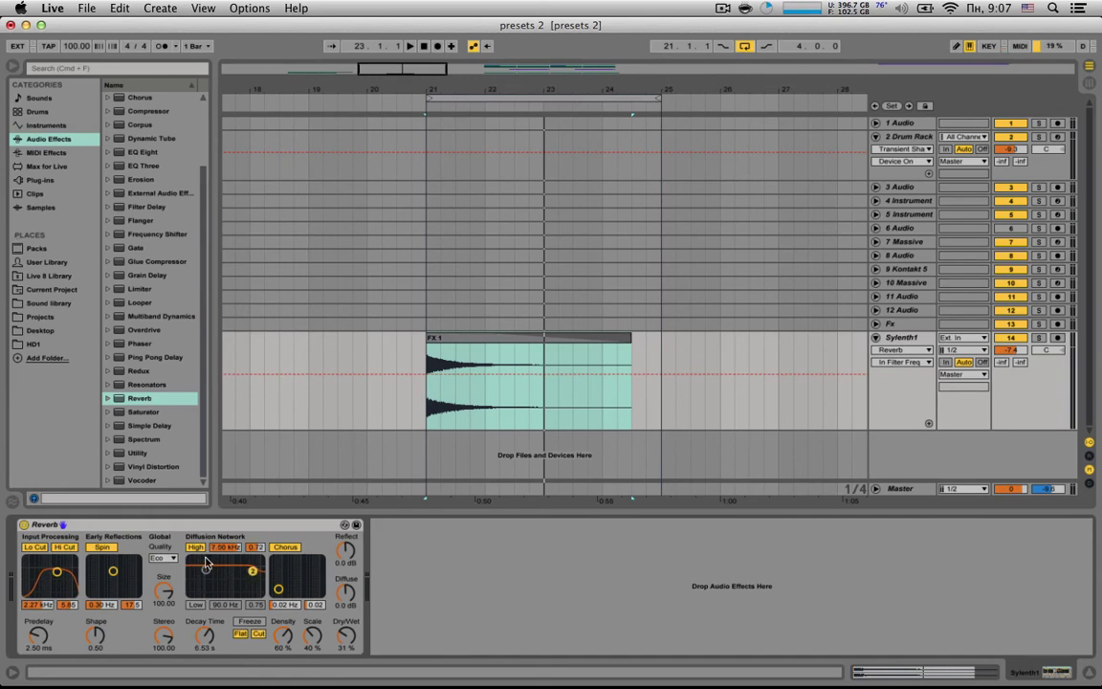
{"action": "left_click", "coordinate": [196, 606]}
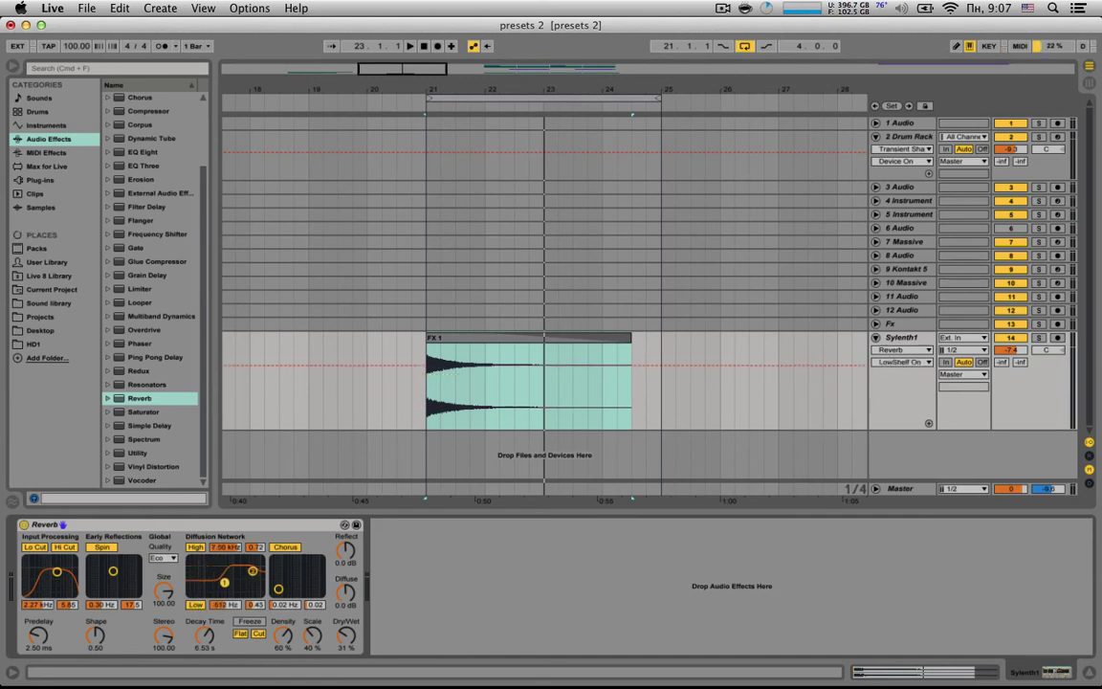
{"action": "left_click", "coordinate": [285, 547]}
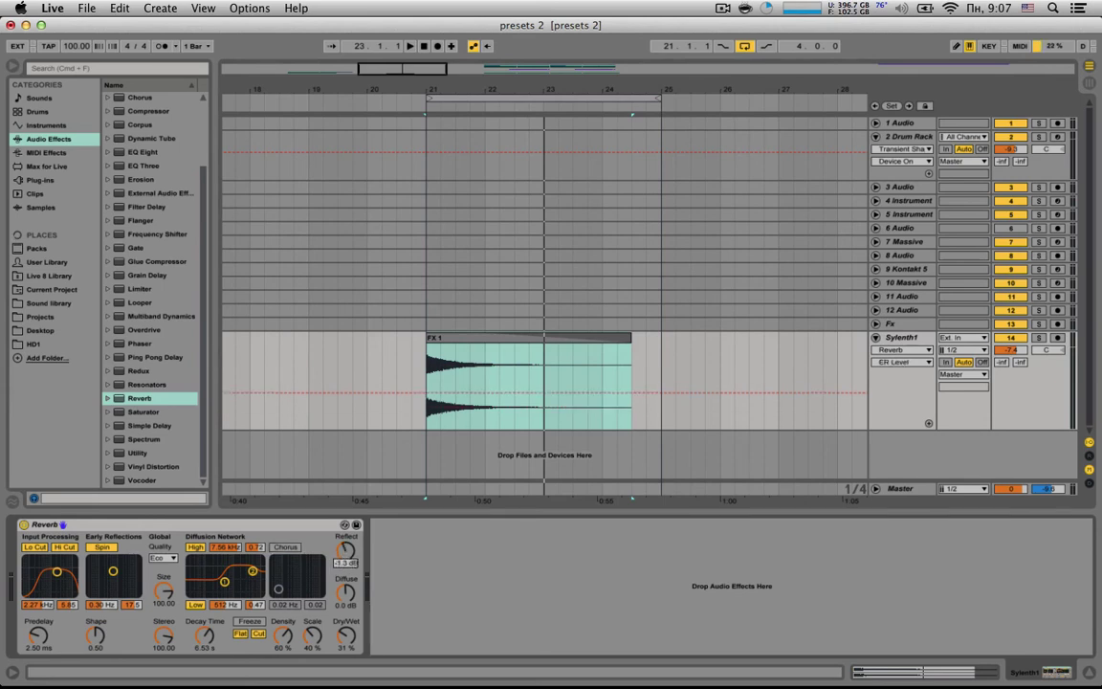
Set the Reverb's reflect level to -2.1 dB, predelay to 0.50 ms, shape to 0.00 and stereo to 88.57
{"action": "left_click_drag", "start_coordinate": [346, 551], "coordinate": [345, 560]}
{"action": "left_click_drag", "start_coordinate": [40, 644], "coordinate": [40, 661]}
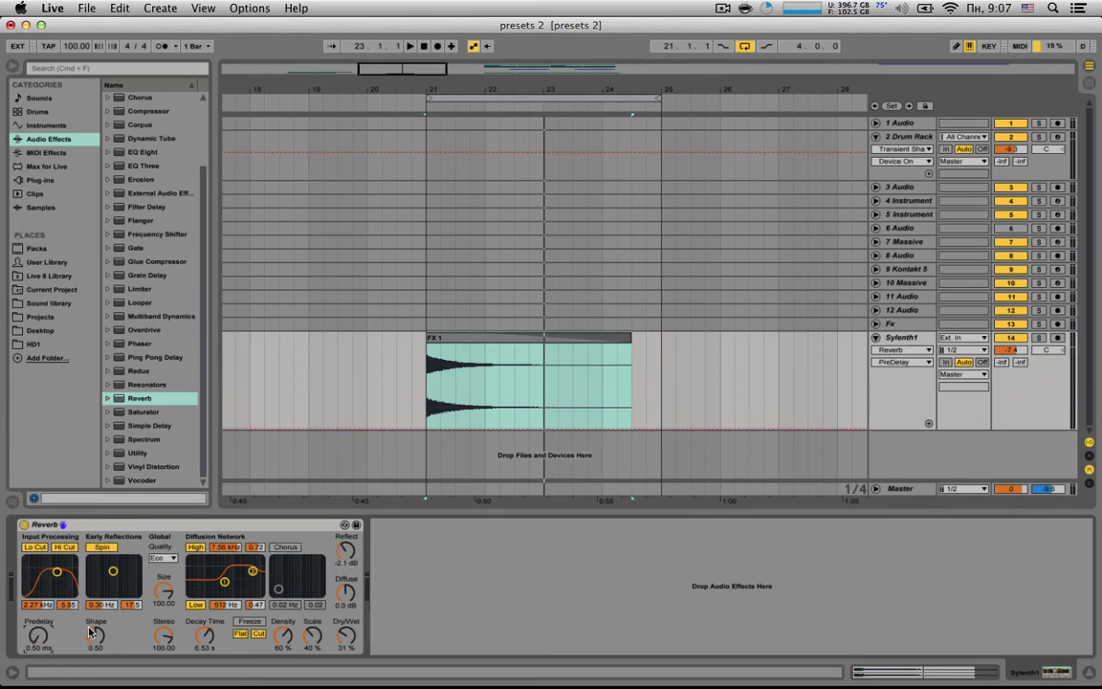
{"action": "left_click_drag", "start_coordinate": [94, 636], "coordinate": [94, 656]}
{"action": "left_click_drag", "start_coordinate": [167, 635], "coordinate": [167, 648]}
Replay the FX 1 clip and set the Reverb's diffusion low shelf frequency to 174 Hz
{"action": "key", "text": "space"}
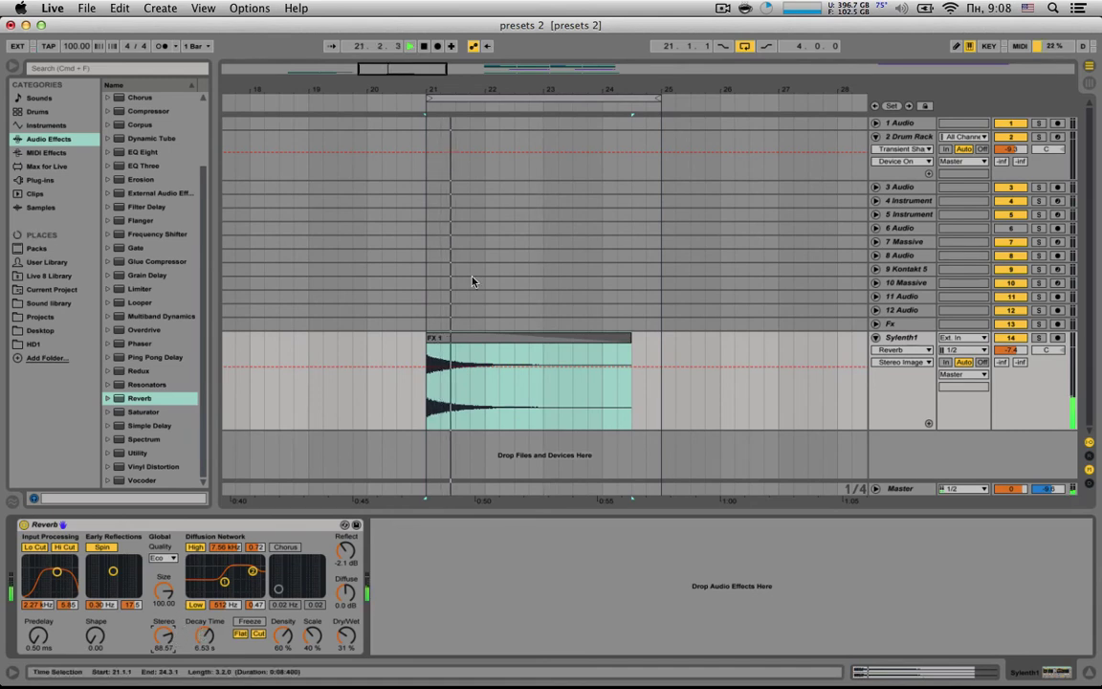
{"action": "left_click_drag", "start_coordinate": [556, 89], "coordinate": [556, 95]}
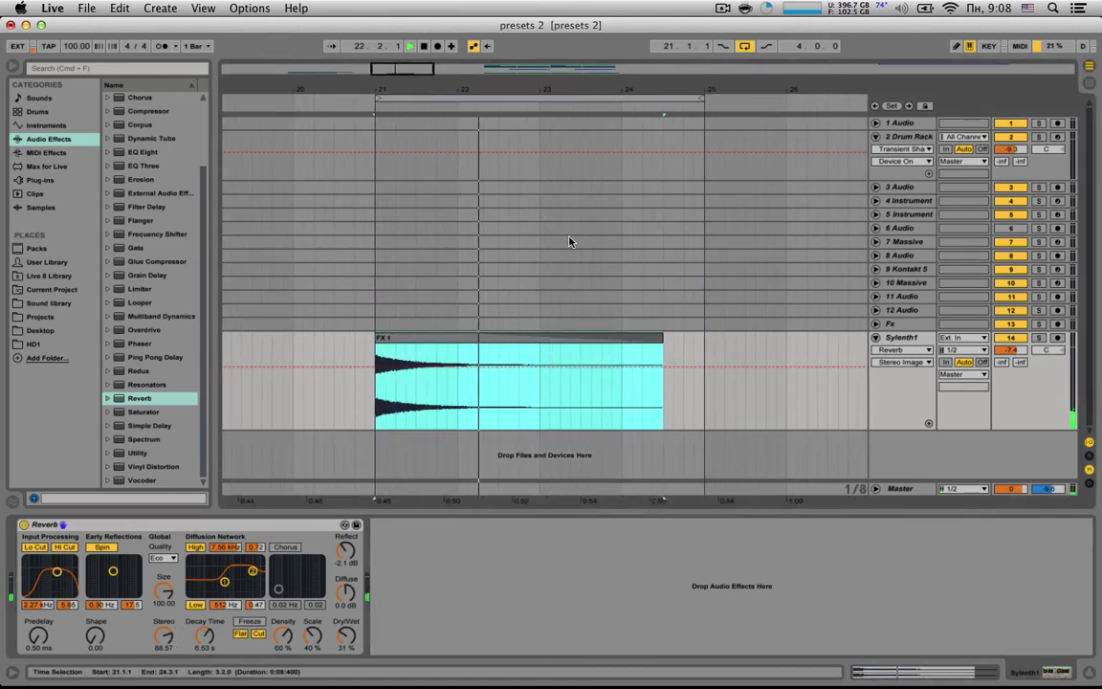
{"action": "key", "text": "space"}
{"action": "key", "text": "space"}
{"action": "key", "text": "space"}
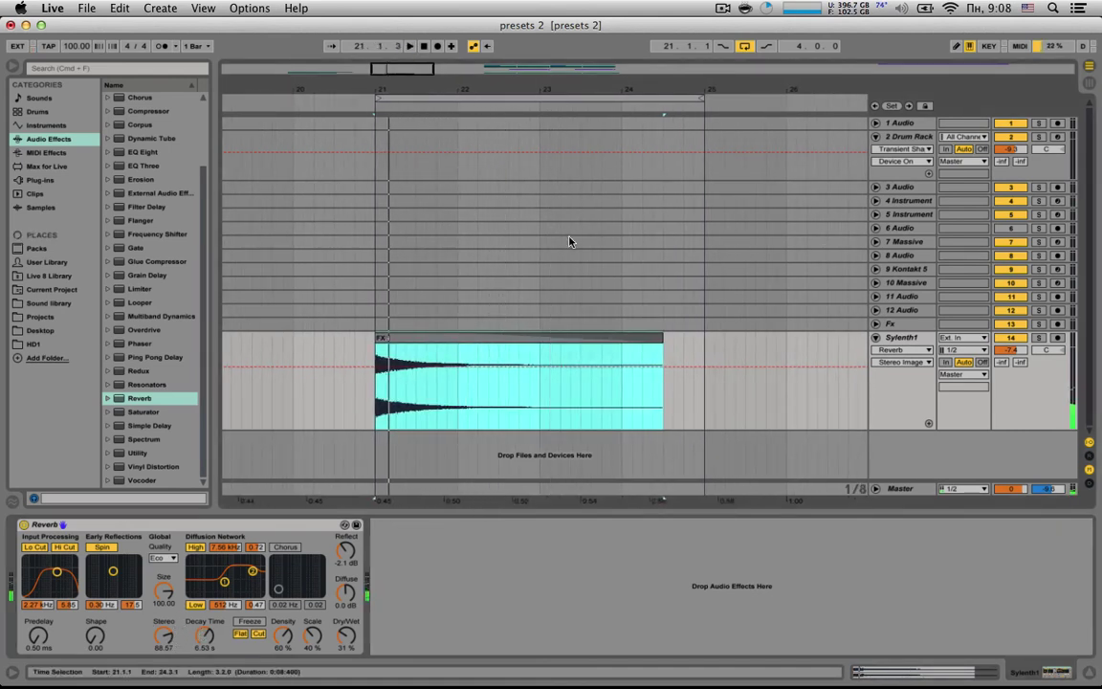
{"action": "key", "text": "space"}
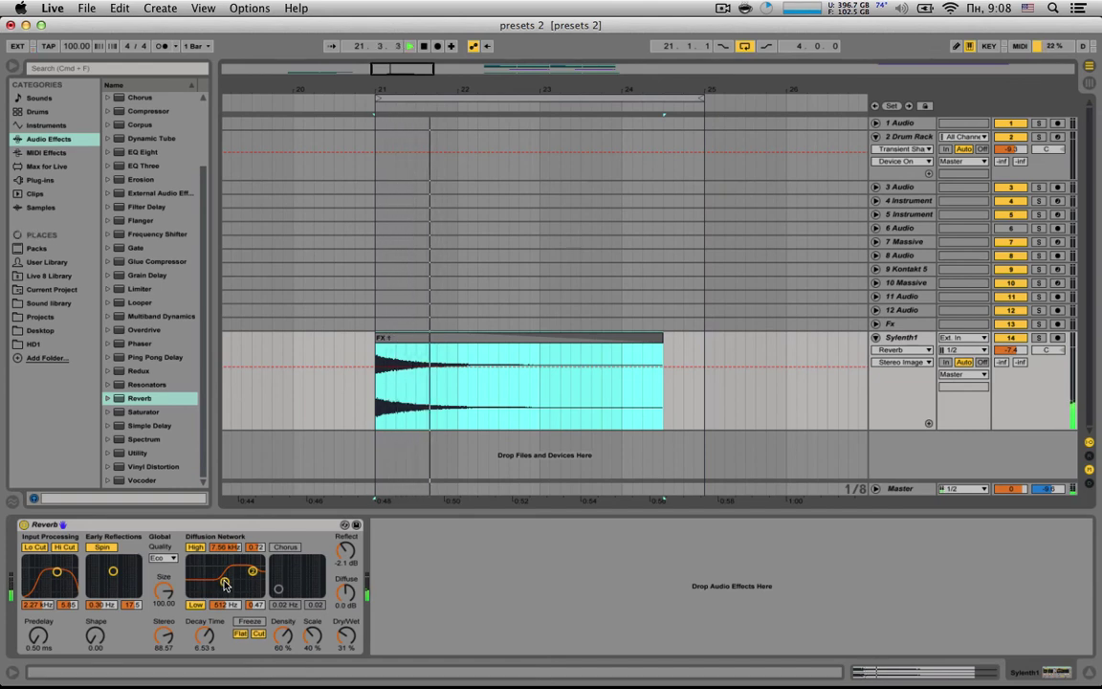
{"action": "left_click_drag", "start_coordinate": [224, 583], "coordinate": [212, 585]}
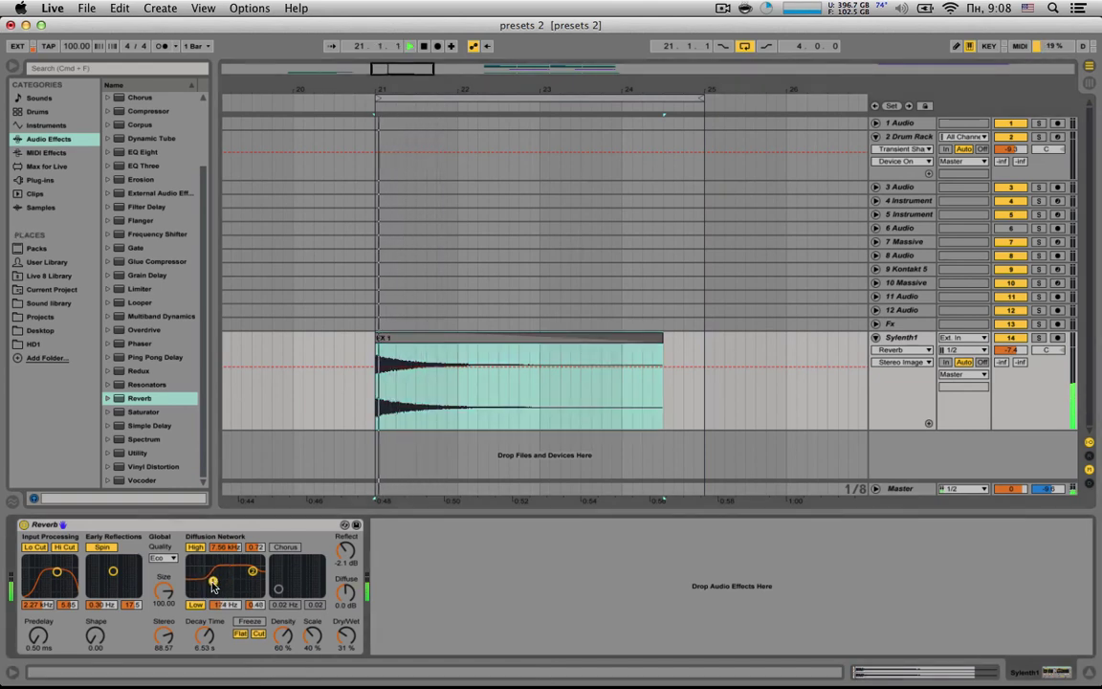